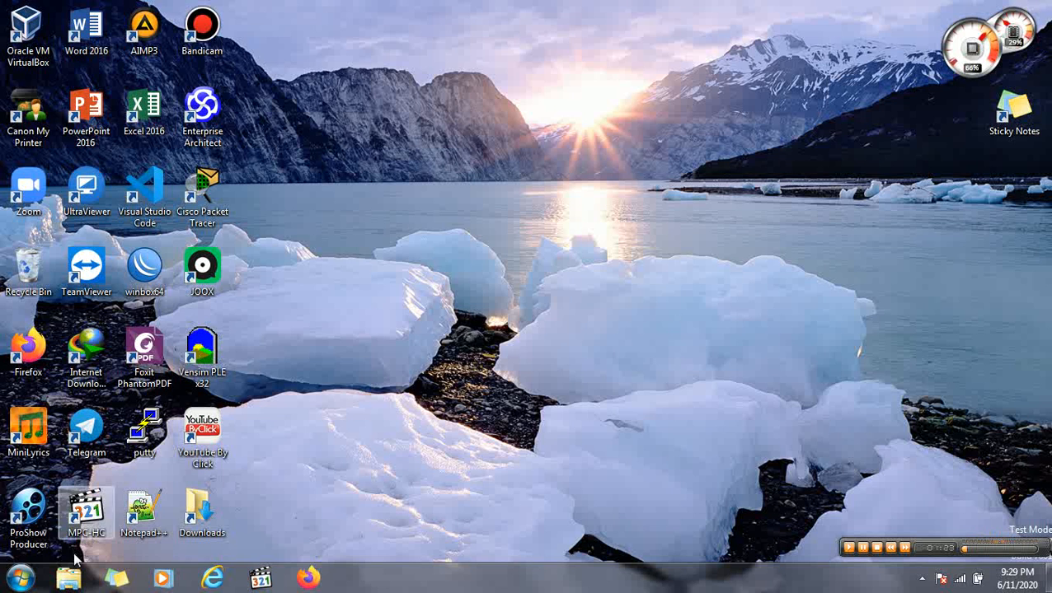
- Browse the DATA SERVER (E:) drive to the Sistem Operasi folder inside Virtual Box and check for the Windows 7 image, then minimize the window
left_click(70, 581)
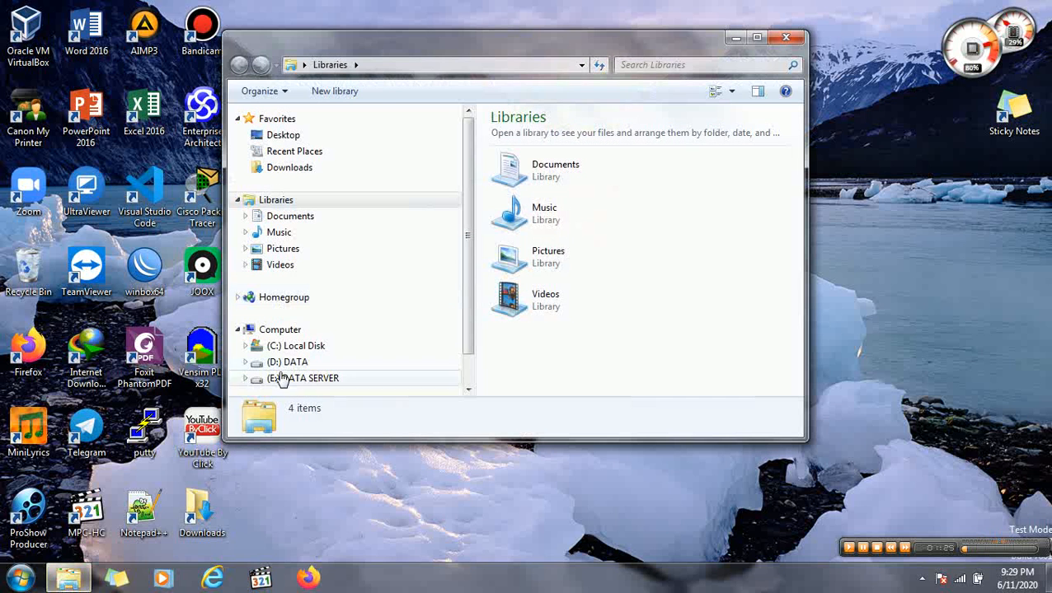
left_click(290, 333)
left_click(610, 242)
double_click(610, 243)
left_click(606, 237)
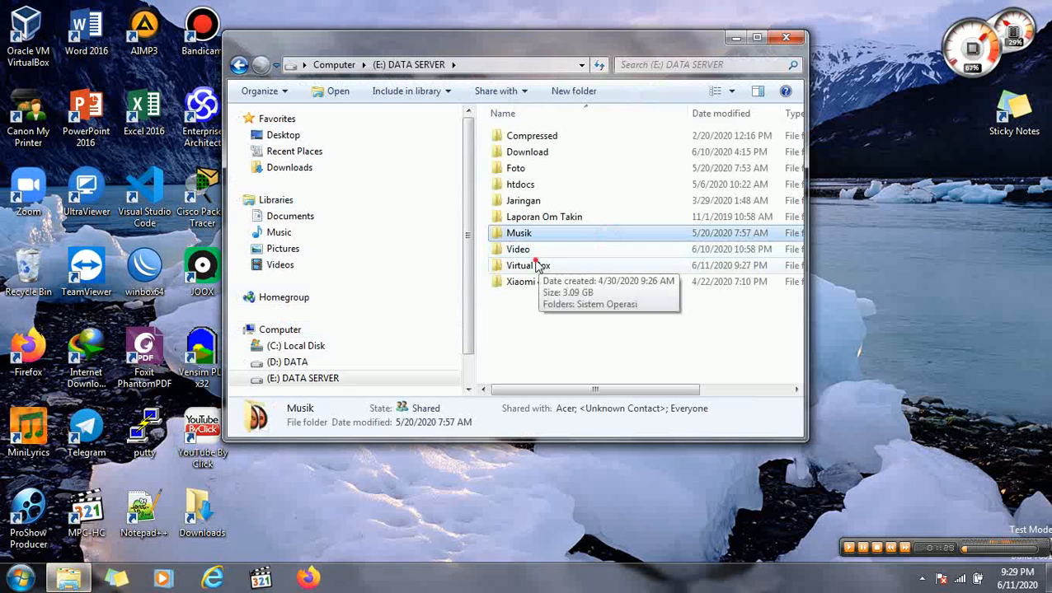
double_click(535, 262)
double_click(512, 137)
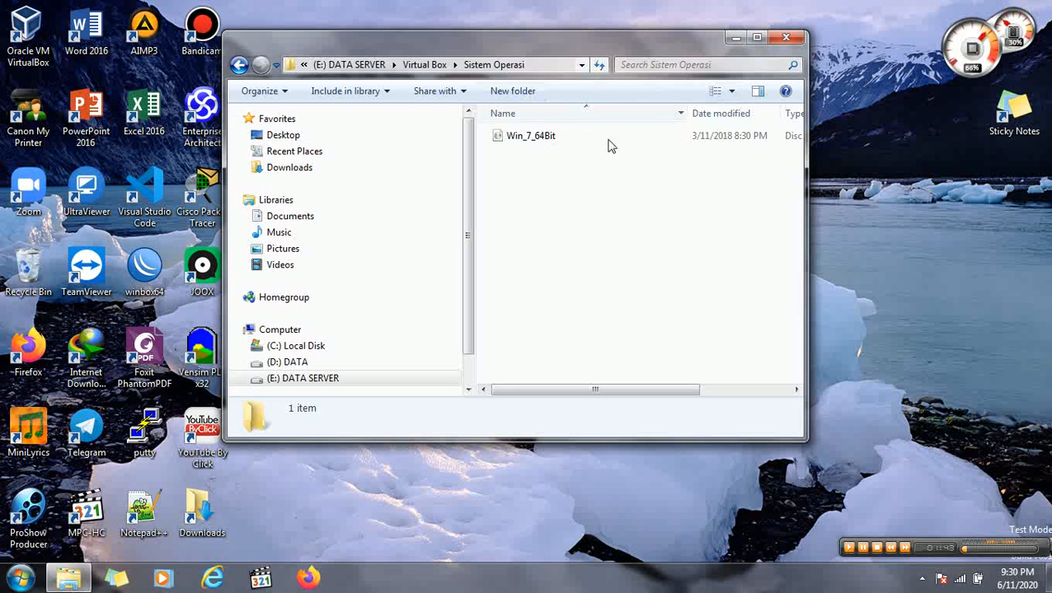
left_click(734, 39)
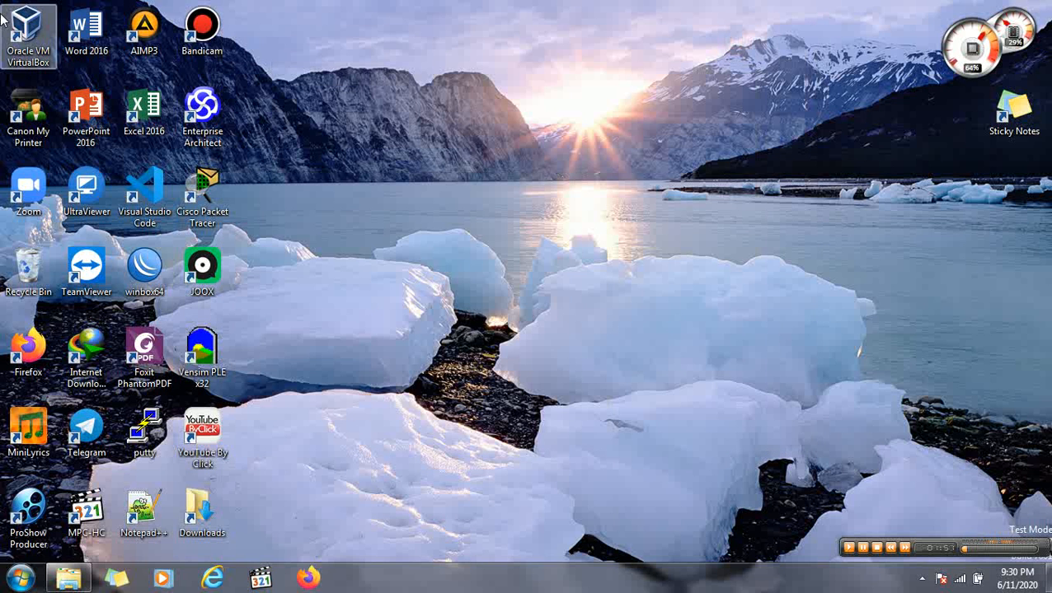
- Switch to Oracle VM VirtualBox and start a new virtual machine in guided mode, naming it Windows 7
left_click(18, 26)
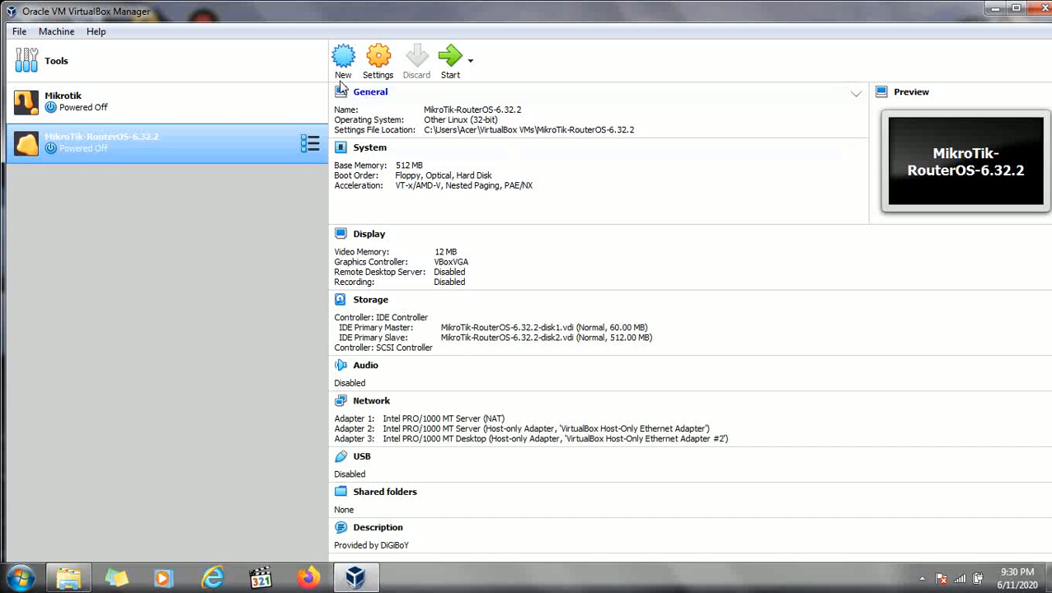
mouse_move(302, 64)
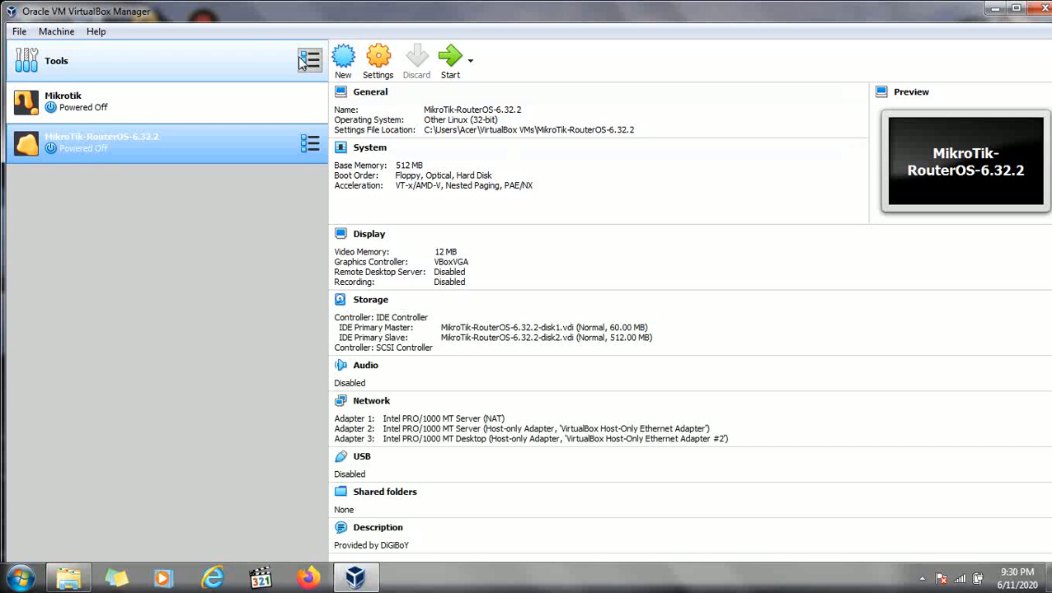
left_click(338, 57)
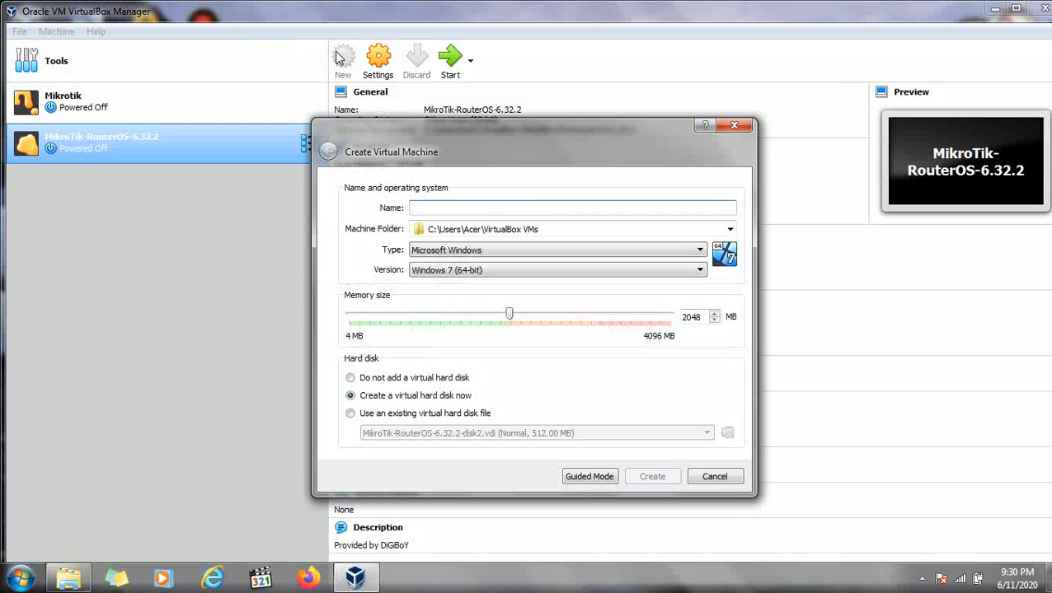
left_click(569, 476)
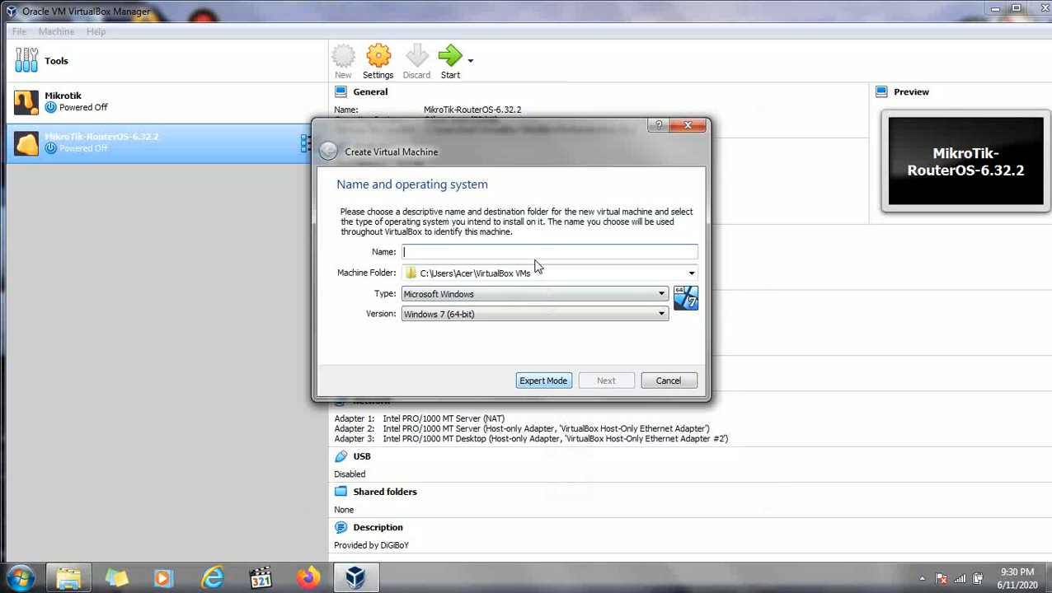
type("Windows 7")
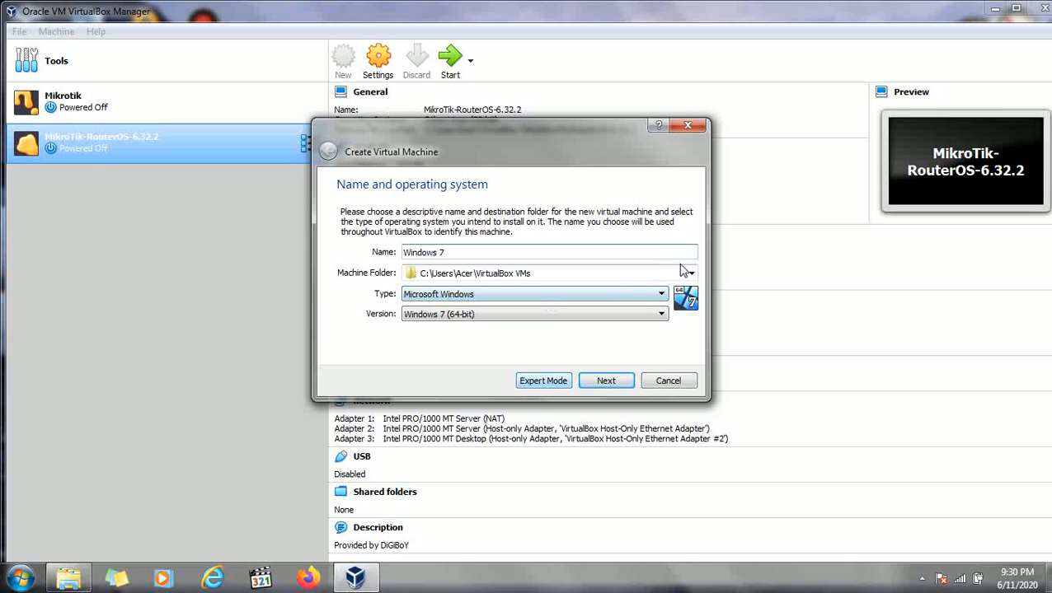
- Set the new machine's folder to E:\Virtual Box and accept the name and operating system settings
left_click(689, 274)
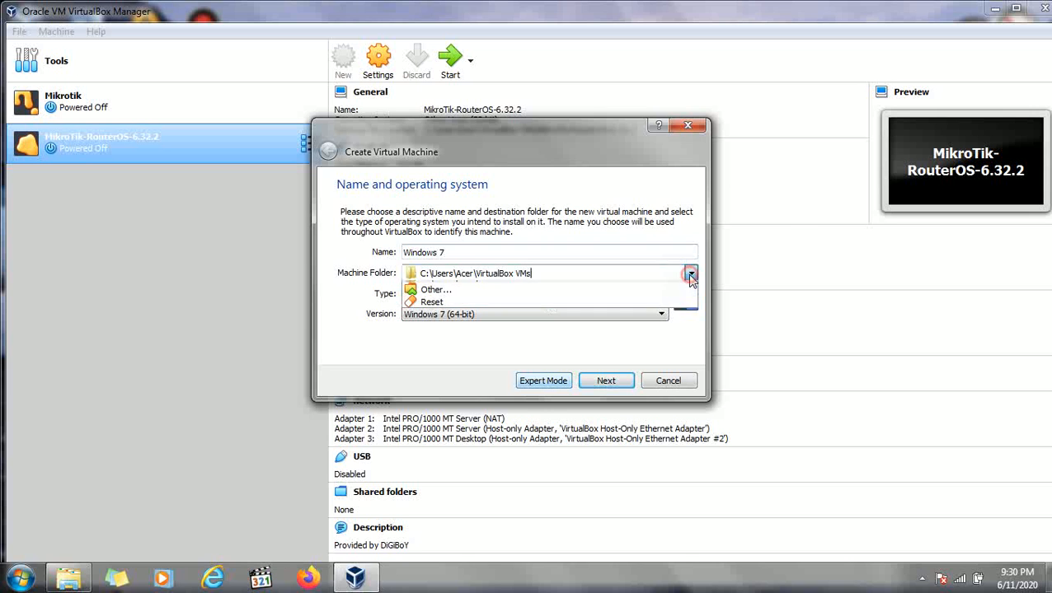
left_click(640, 301)
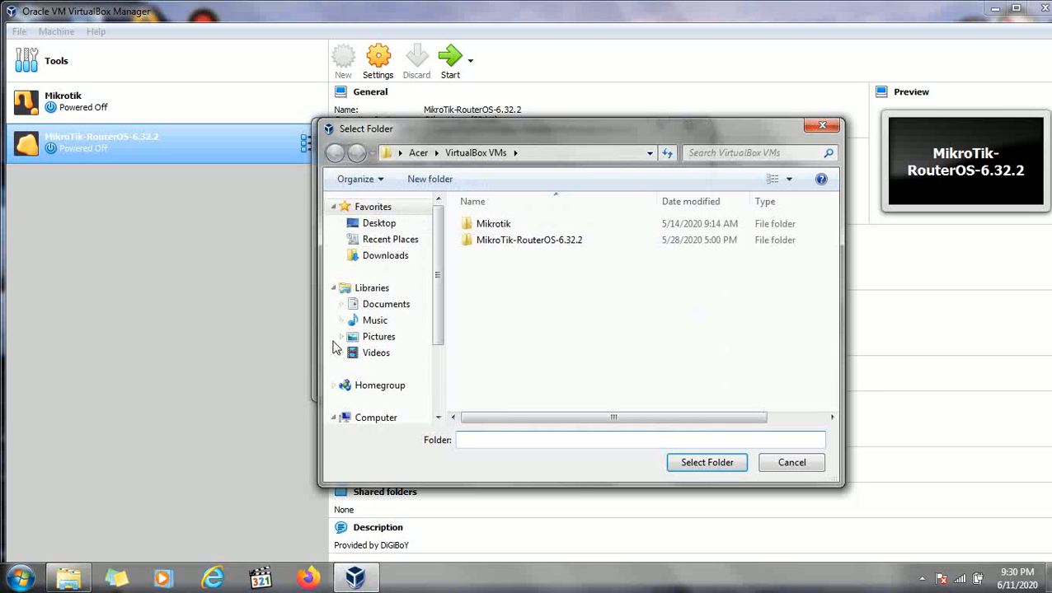
scroll(434, 364, "down", 2)
left_click(408, 363)
left_click(407, 314)
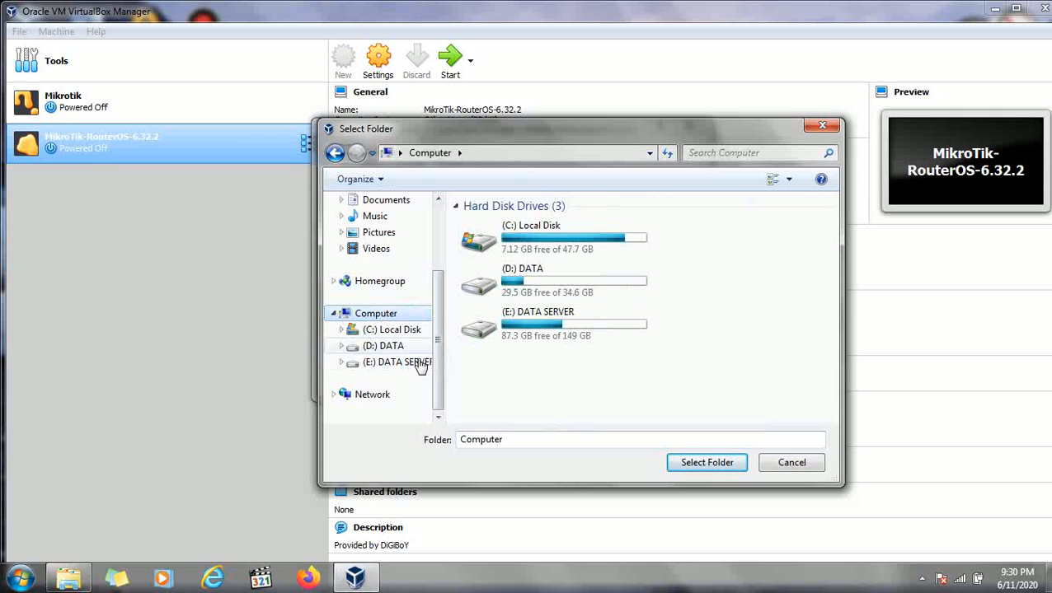
double_click(599, 334)
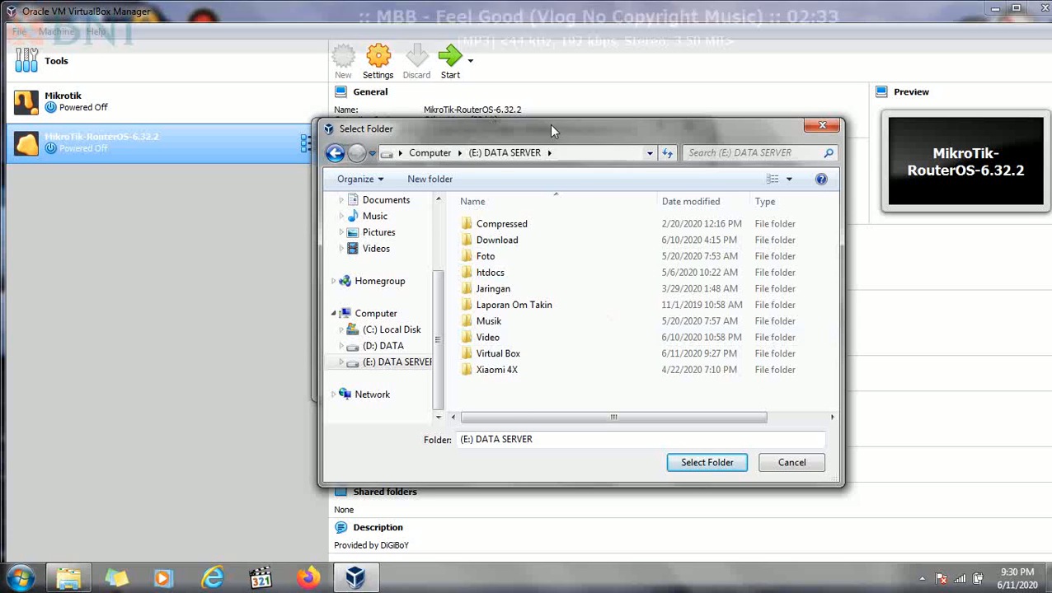
left_click(486, 355)
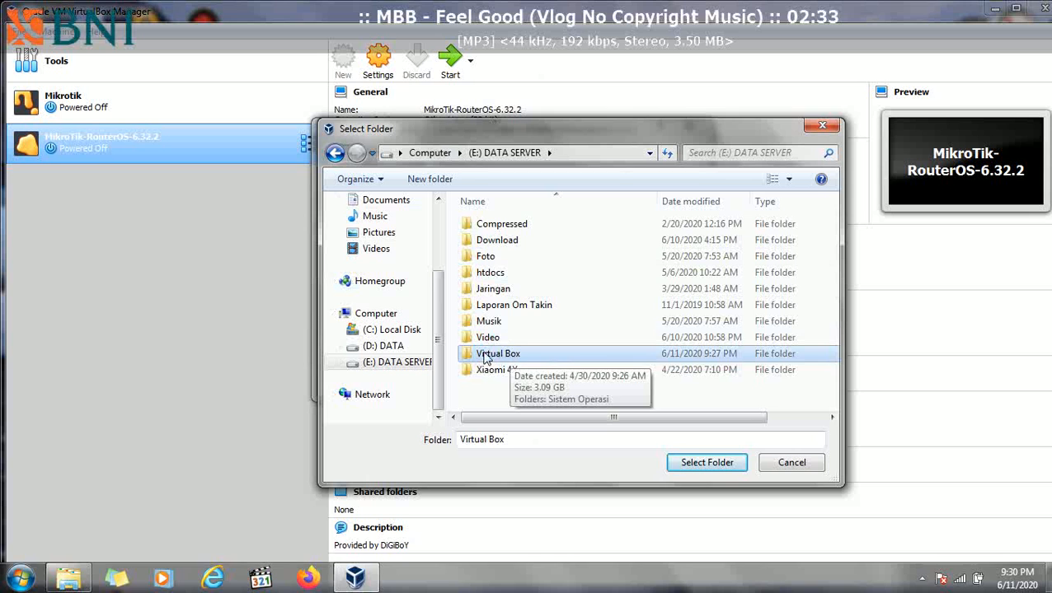
double_click(486, 354)
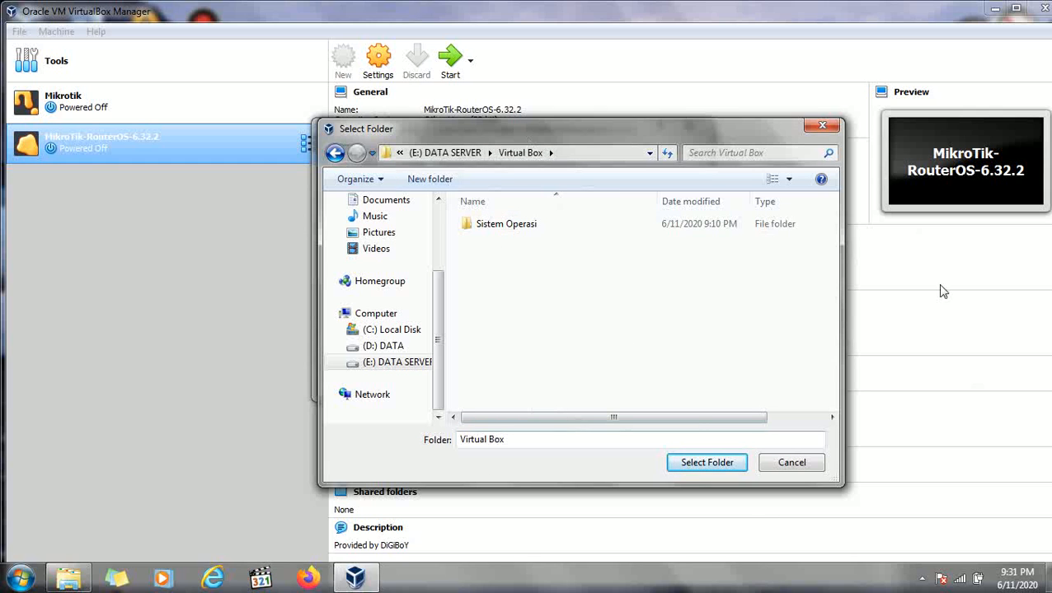
left_click(706, 464)
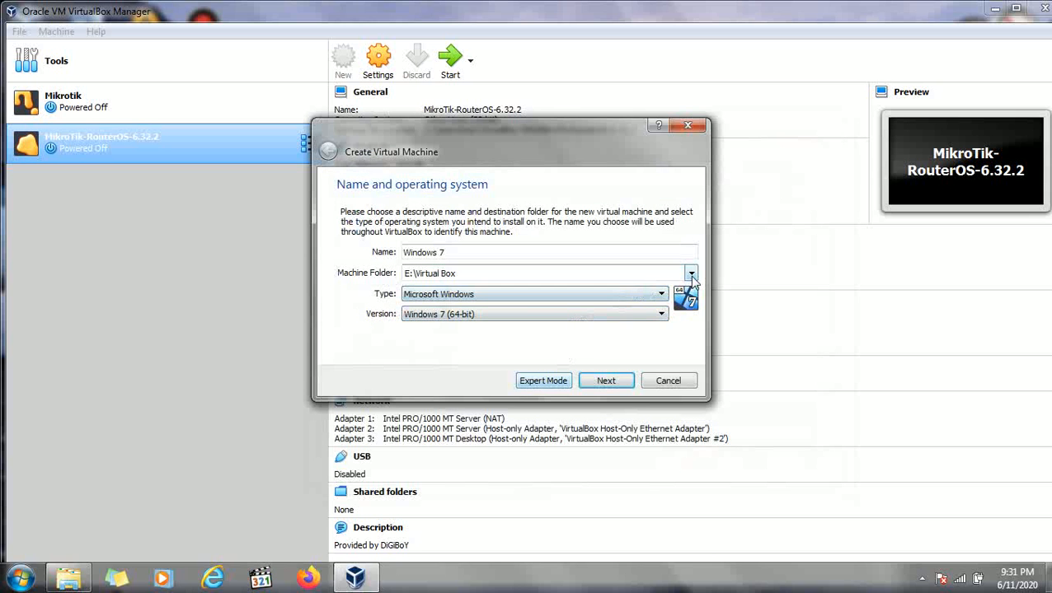
left_click(606, 380)
- Set the virtual machine's memory size to 1024 MB
left_click_drag(660, 252, 634, 252)
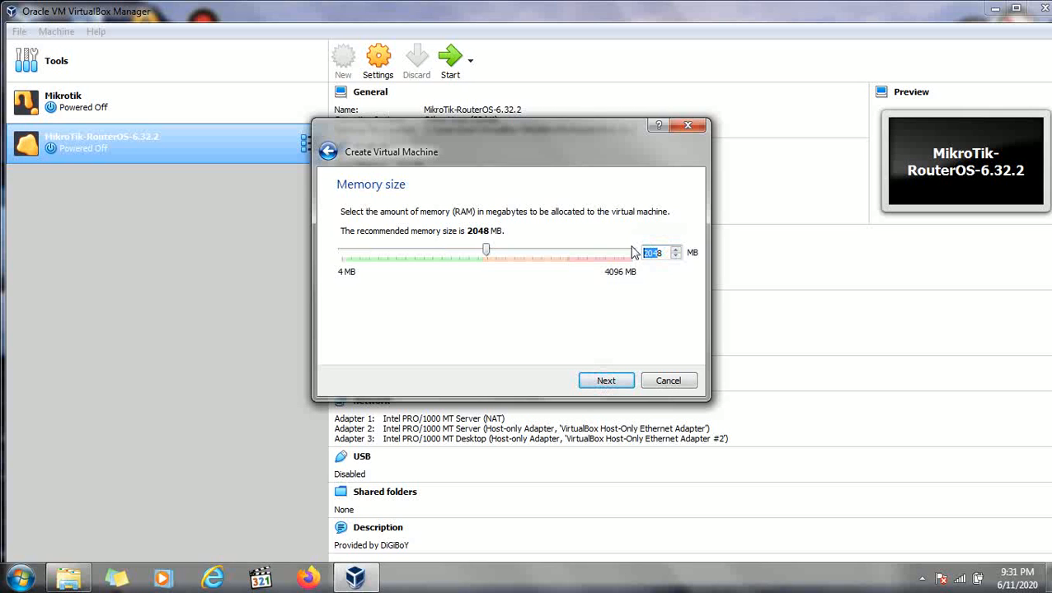
key("ctrl+a")
type("1024")
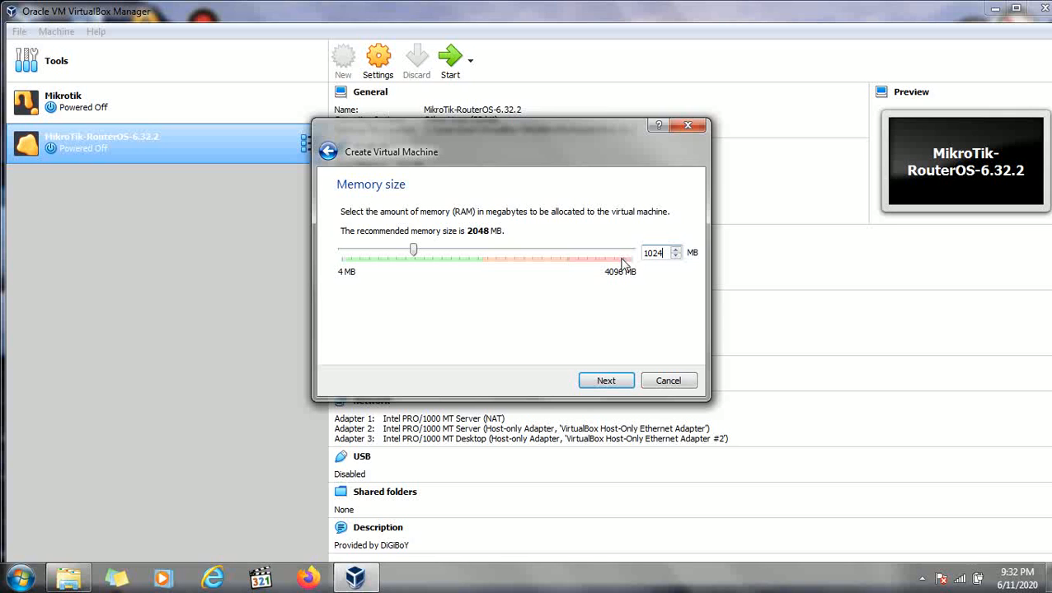
- Check the host computer's installed memory in the Computer window and minimize it
left_click(19, 579)
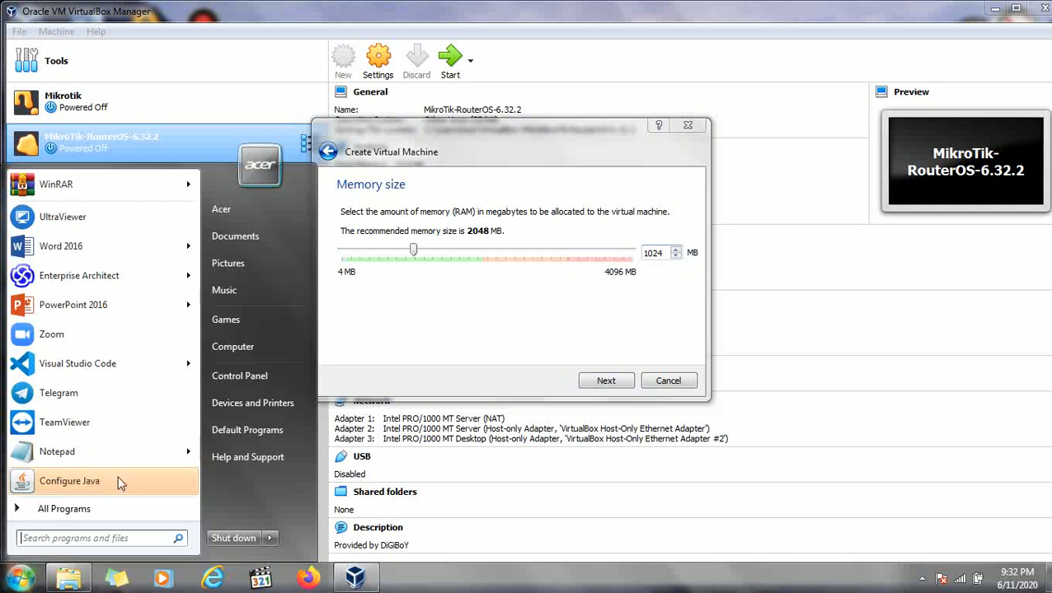
left_click(230, 349)
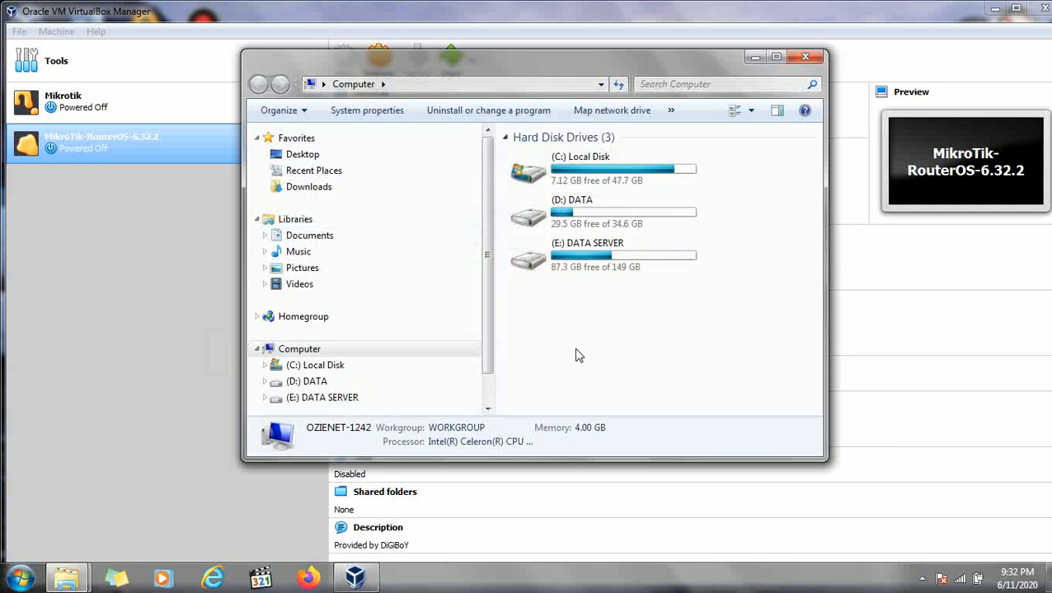
left_click(754, 57)
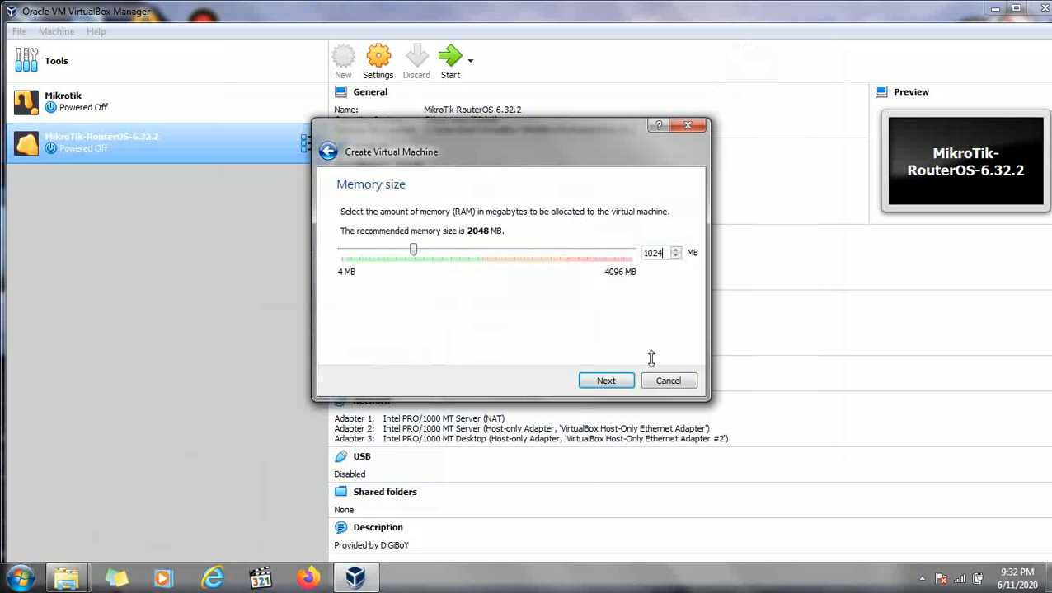
- Choose to create a virtual hard disk now, switch to expert mode, and save its file as Windows 7 in E:\Virtual Box\Windows 7
left_click(590, 383)
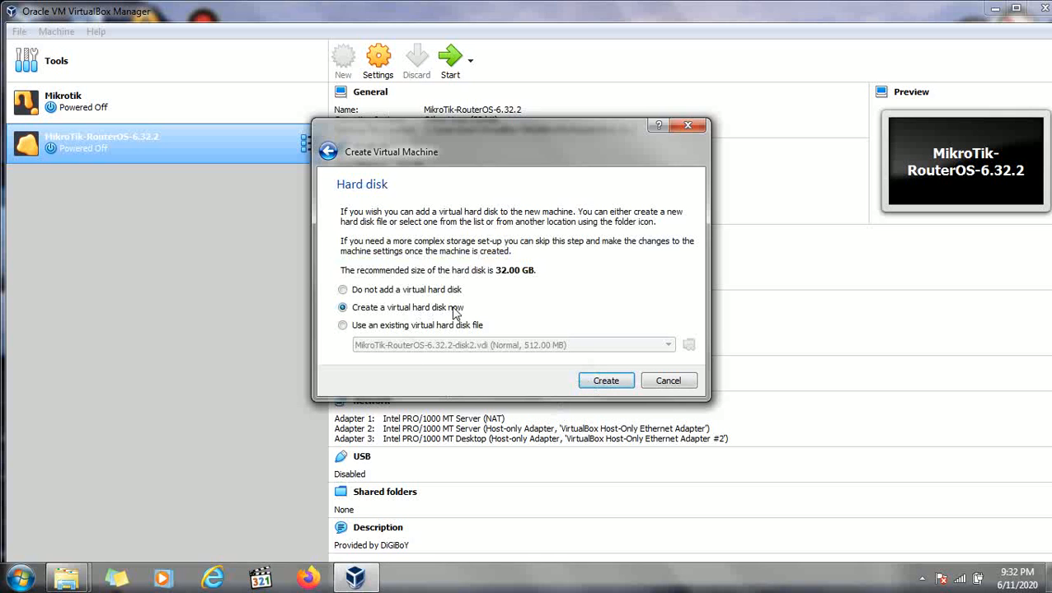
left_click(604, 381)
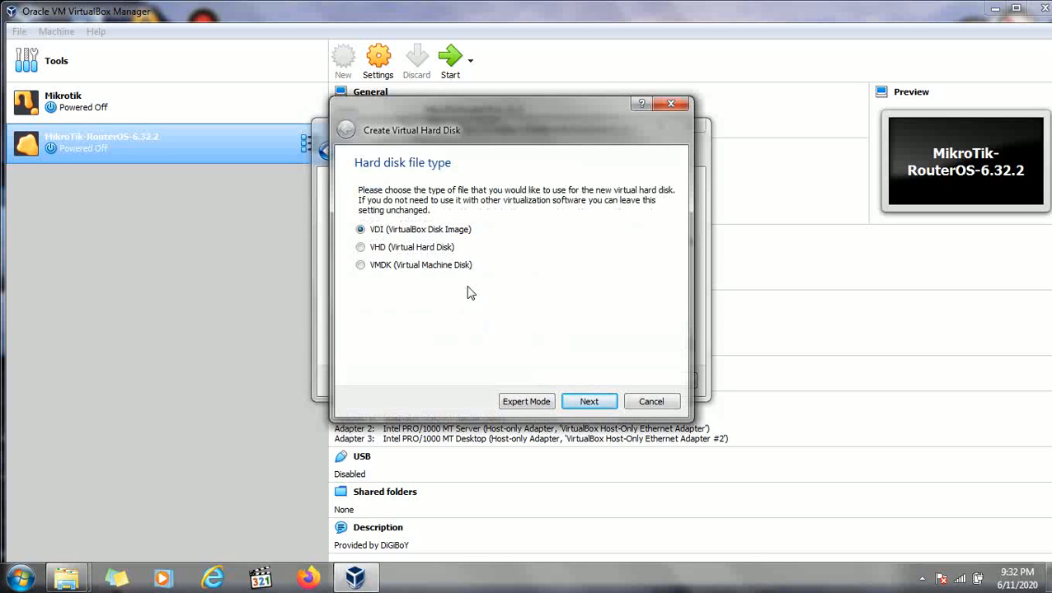
left_click(438, 265)
left_click(547, 403)
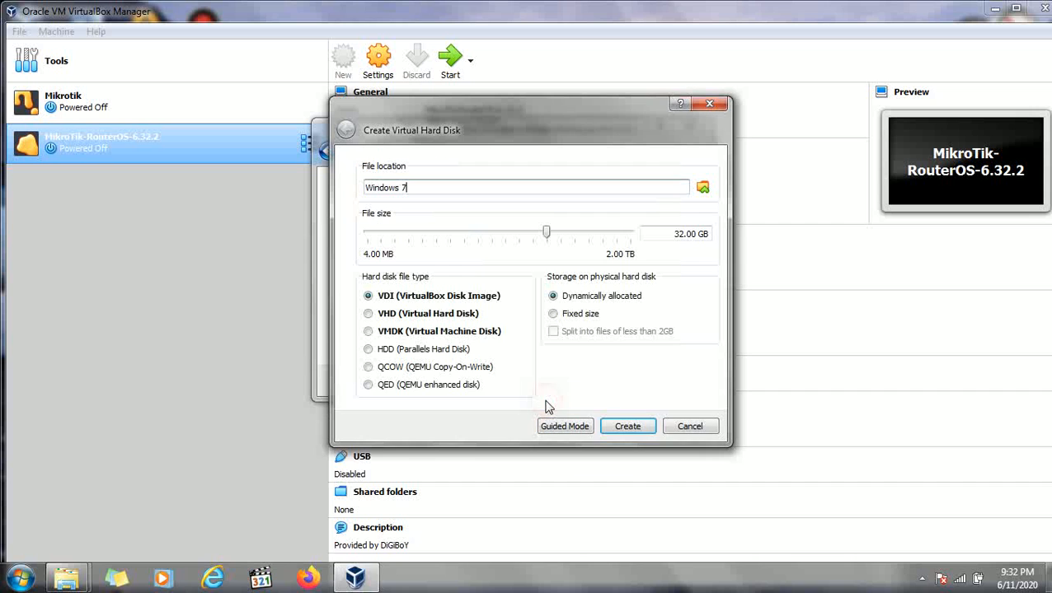
left_click(702, 187)
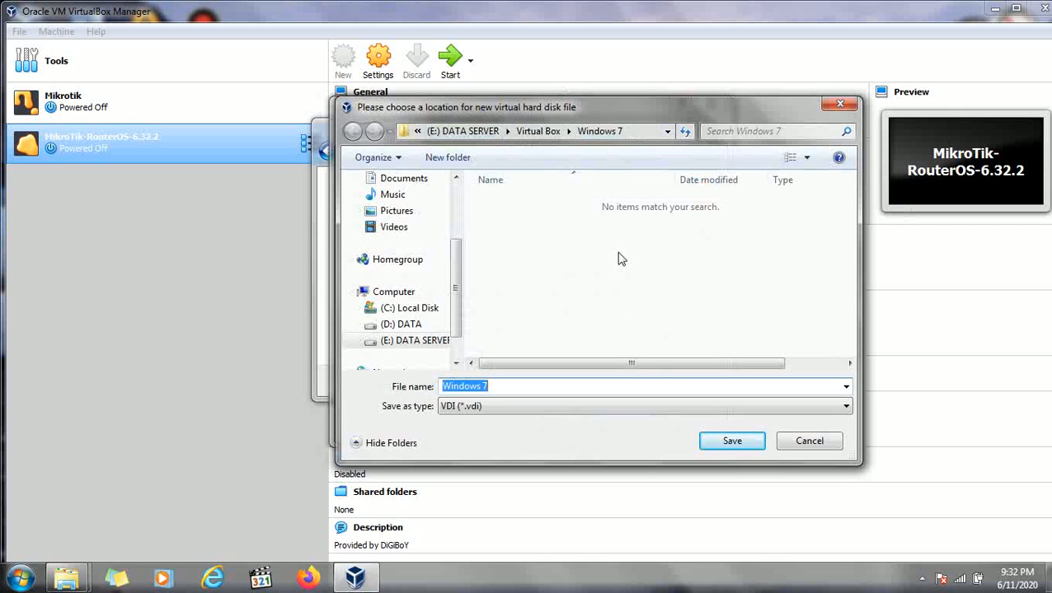
left_click(730, 441)
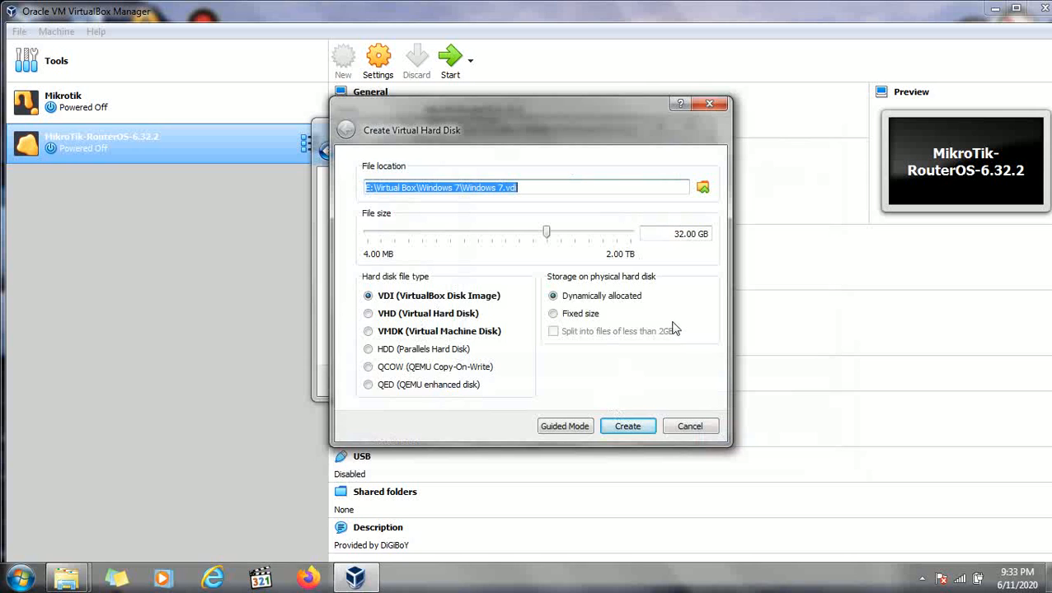
- Set the virtual hard disk size to 25 GB with the VMDK (Virtual Machine Disk) file type and create it
left_click(675, 235)
double_click(677, 235)
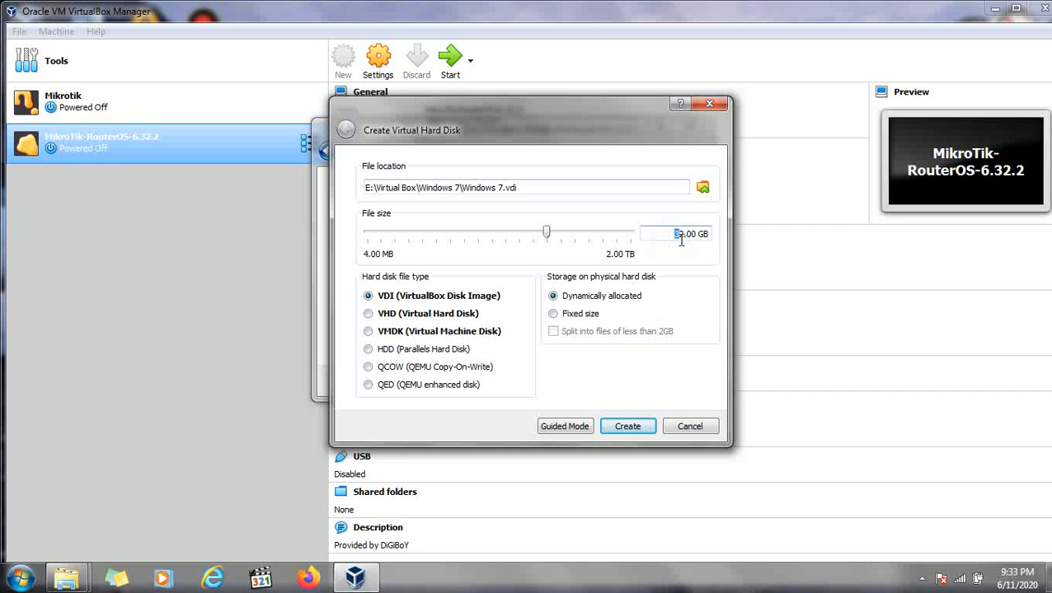
type("25")
left_click(420, 333)
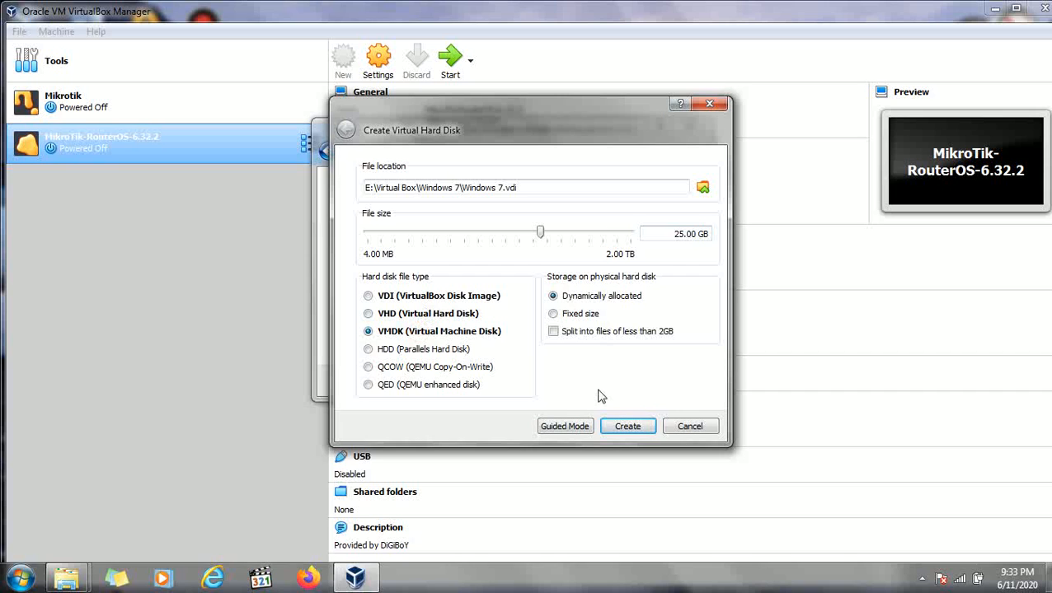
left_click(617, 426)
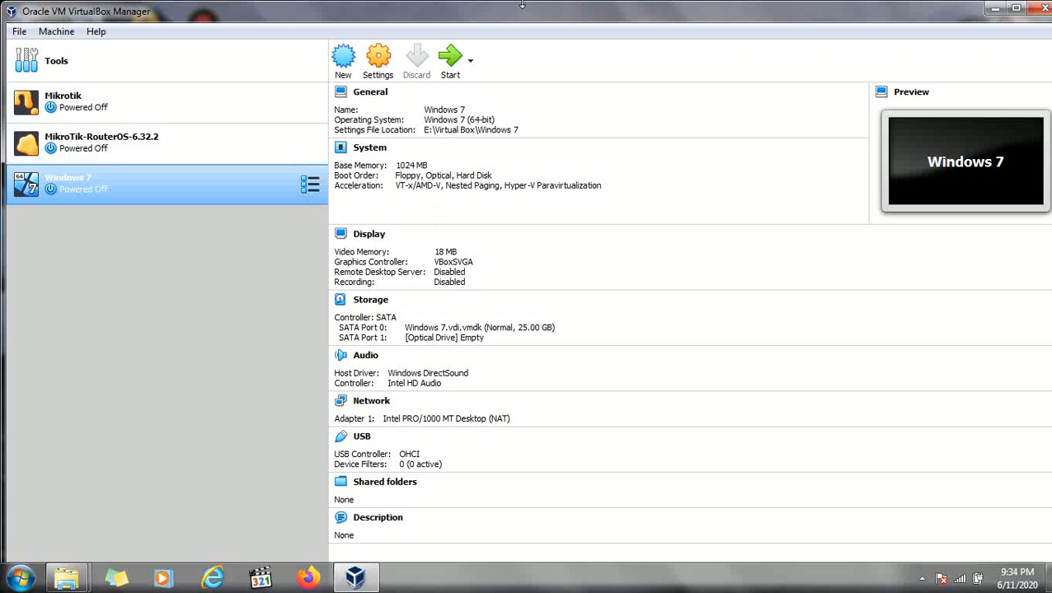
- Open the Windows 7 machine's storage settings and start choosing a virtual disk file for its empty optical drive
left_click(386, 64)
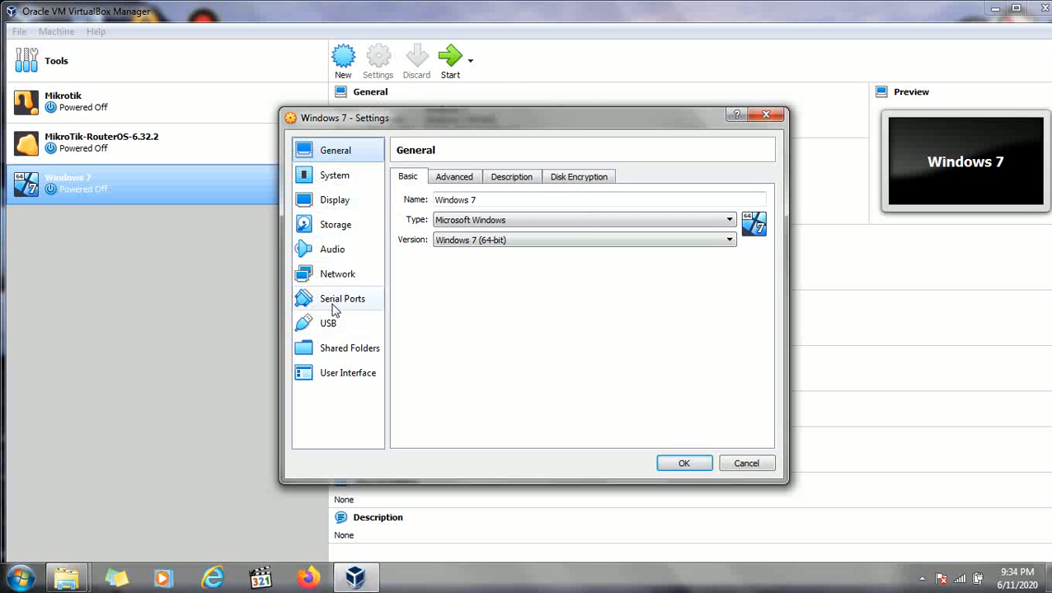
left_click(344, 228)
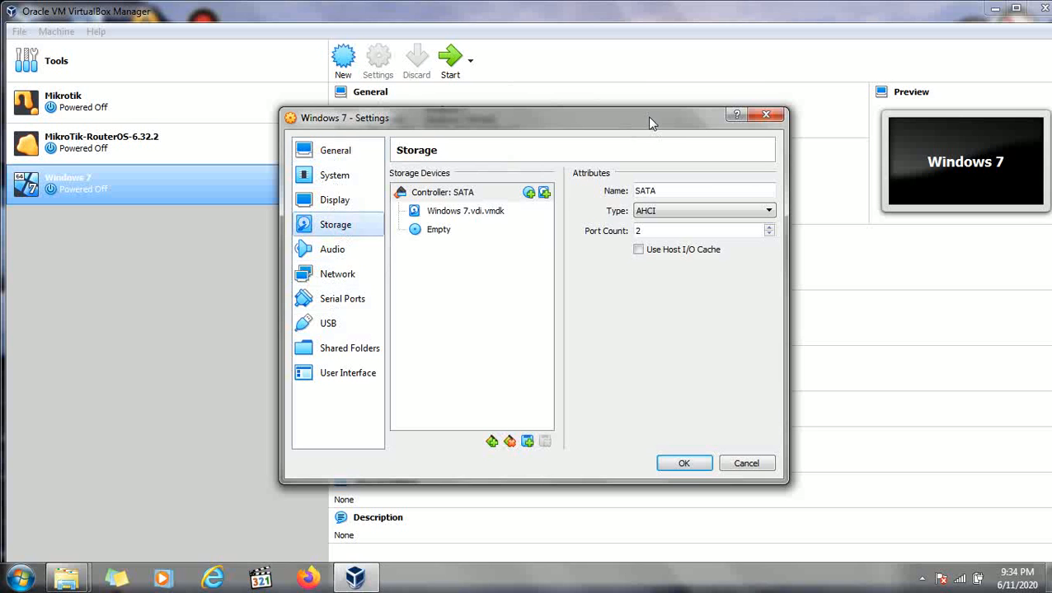
left_click(440, 231)
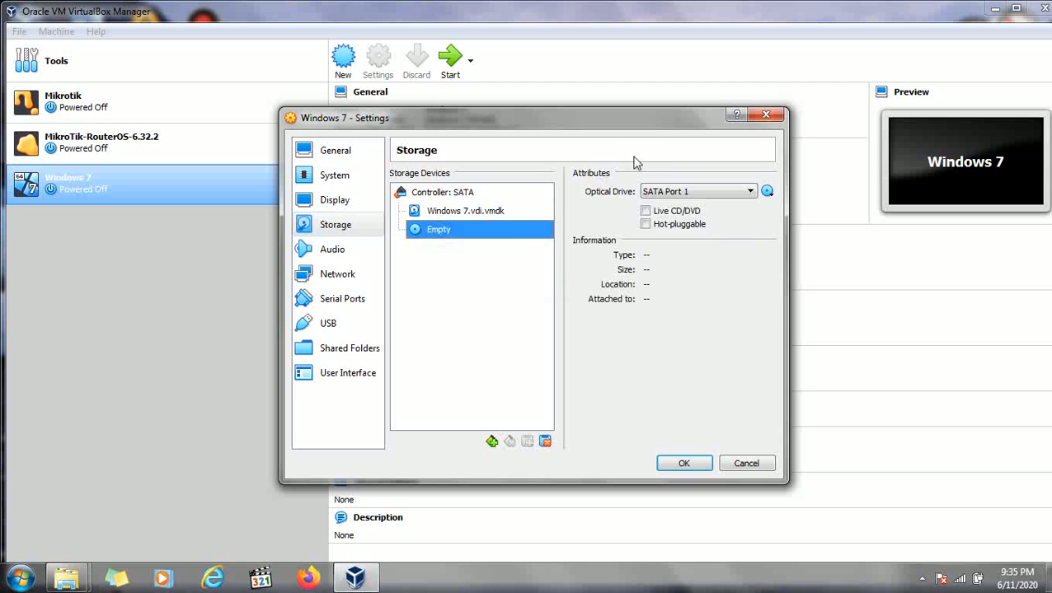
left_click(767, 193)
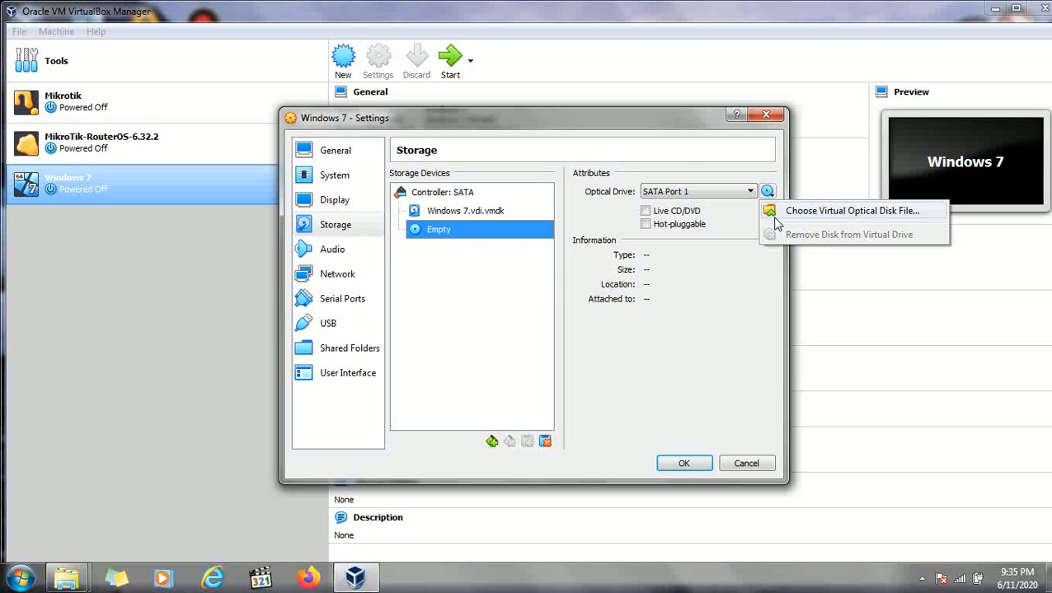
left_click(798, 214)
left_click(788, 217)
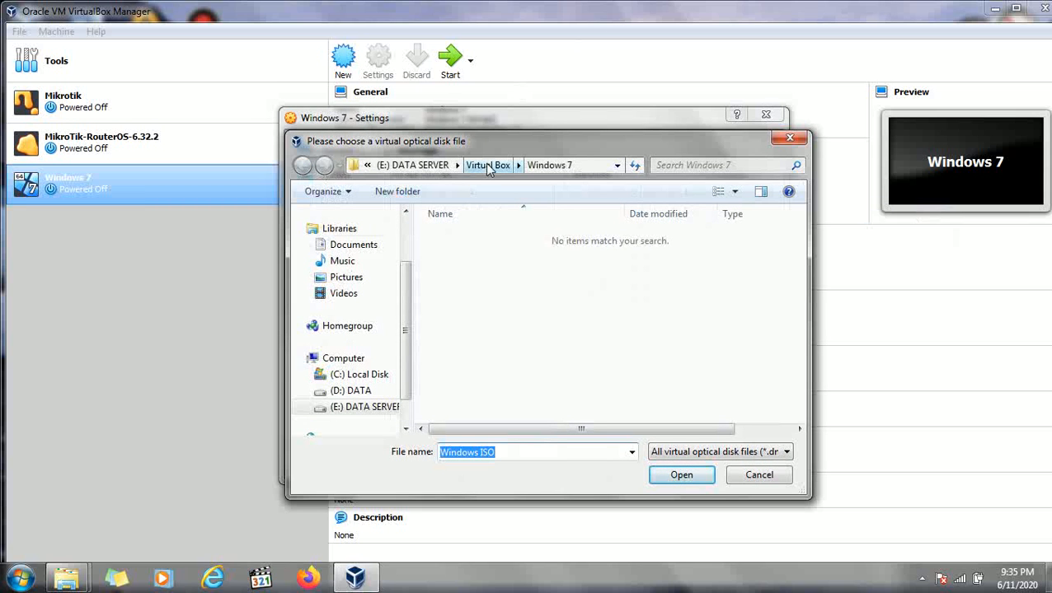
- Attach the Win_7_64Bit disc image from the Virtual Box\Sistem Operasi folder on drive E to the optical drive
left_click(421, 165)
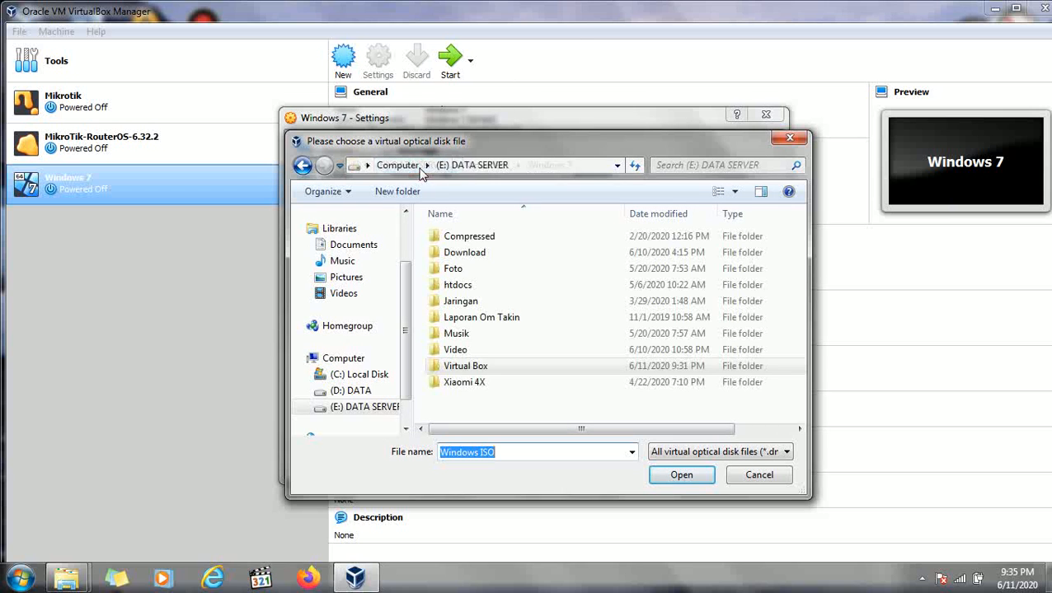
double_click(484, 368)
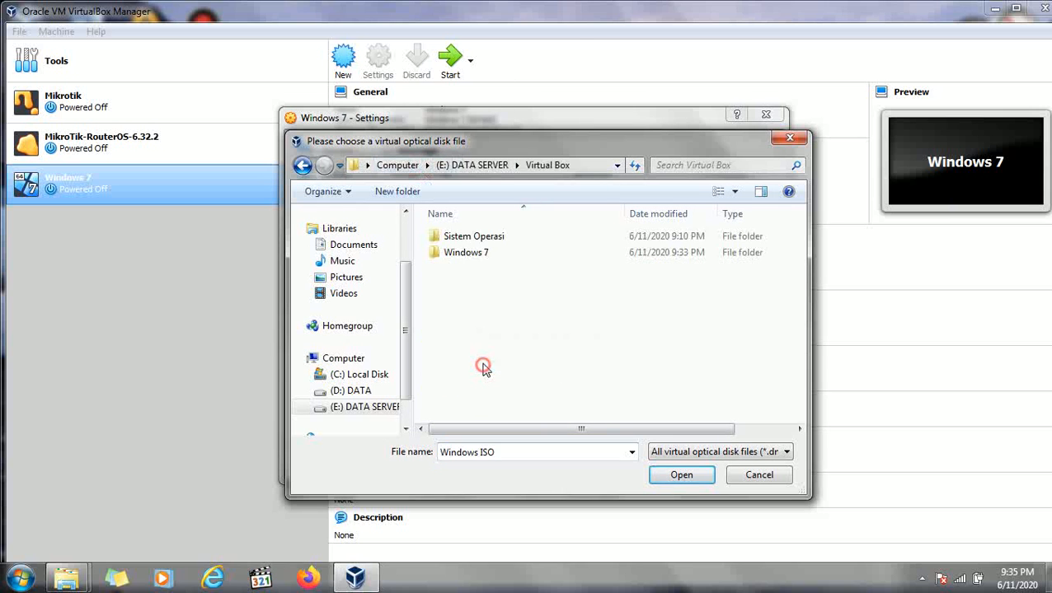
left_click(469, 240)
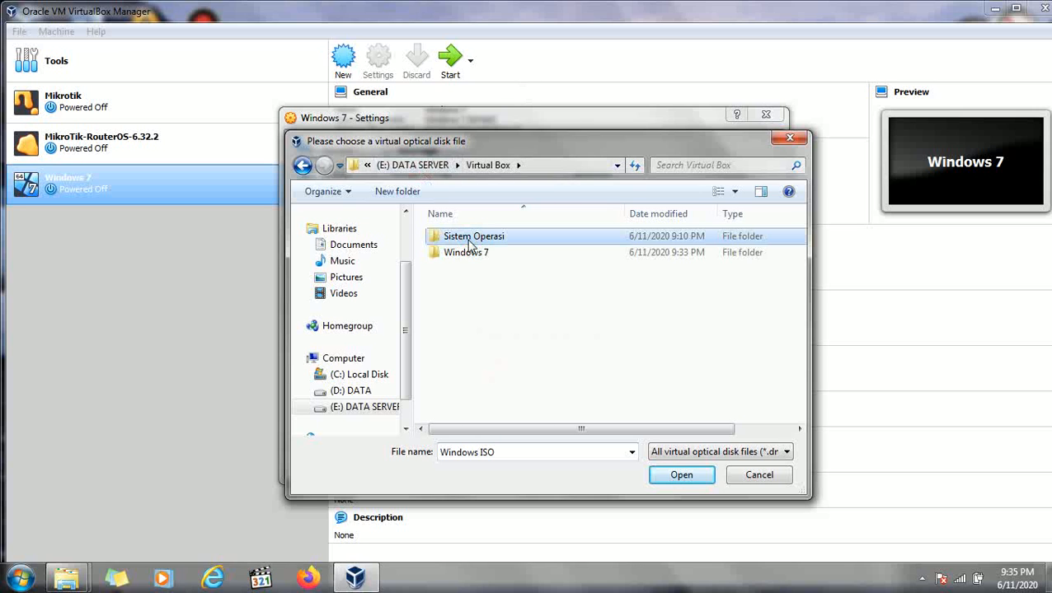
left_click(470, 237)
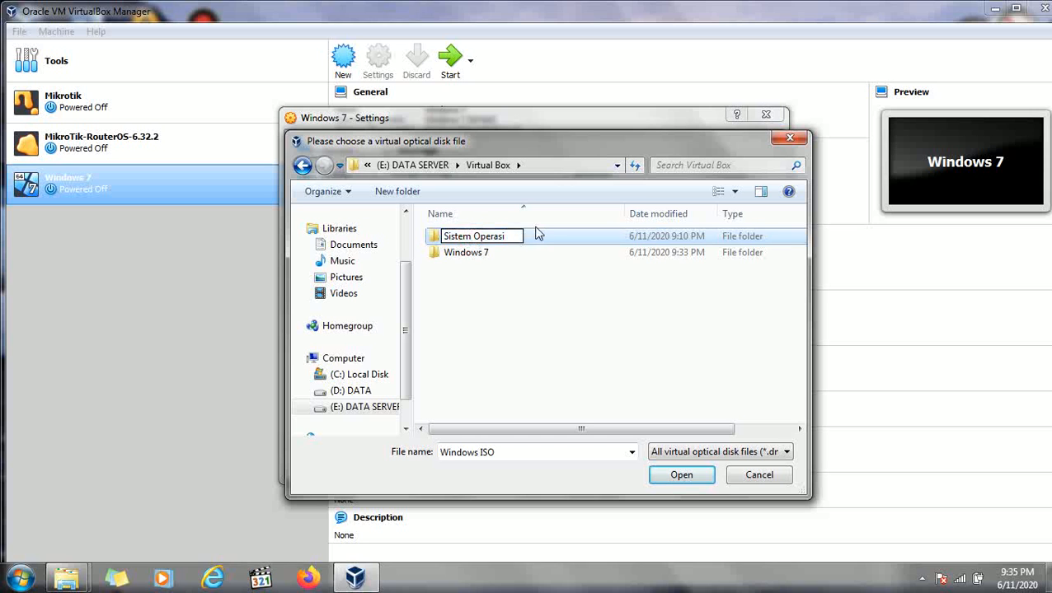
left_click(538, 239)
double_click(538, 239)
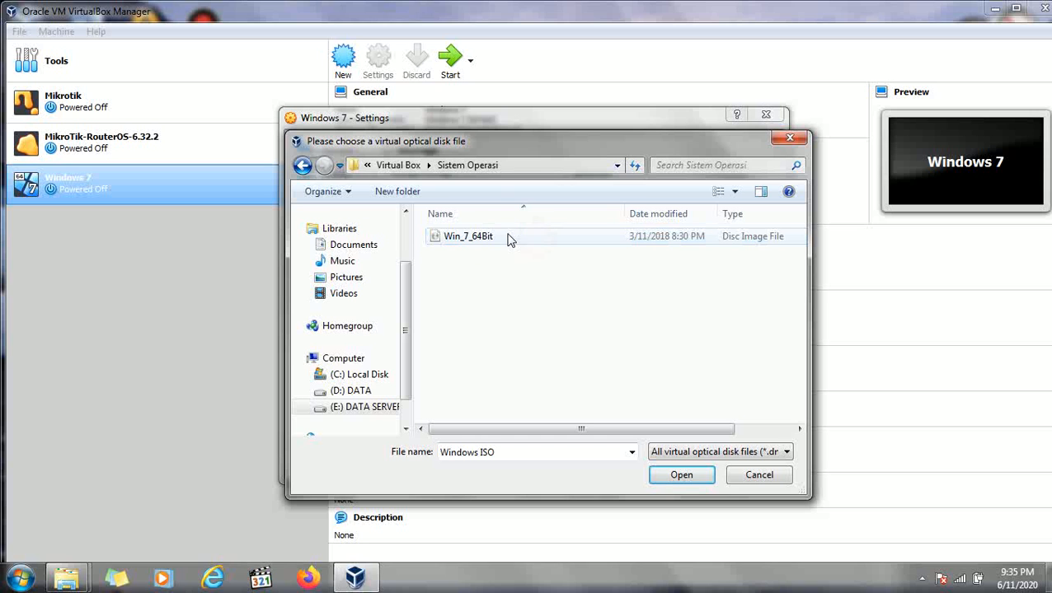
left_click(494, 238)
left_click(688, 475)
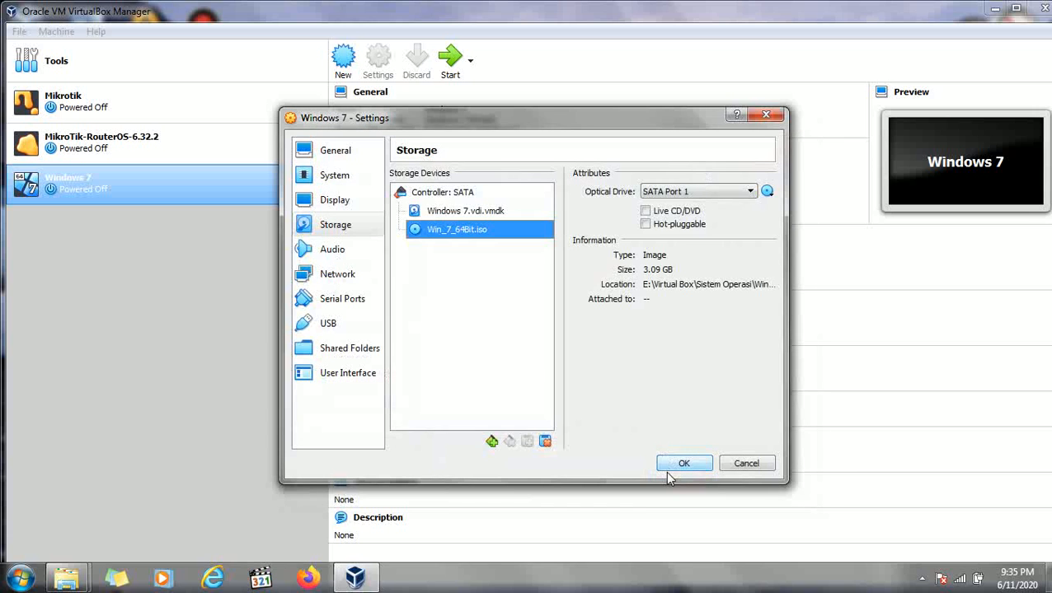
- Enable network Adapter 2 and attach it as a Host-only Adapter using VirtualBox Host-Only Ethernet Adapter
left_click(347, 277)
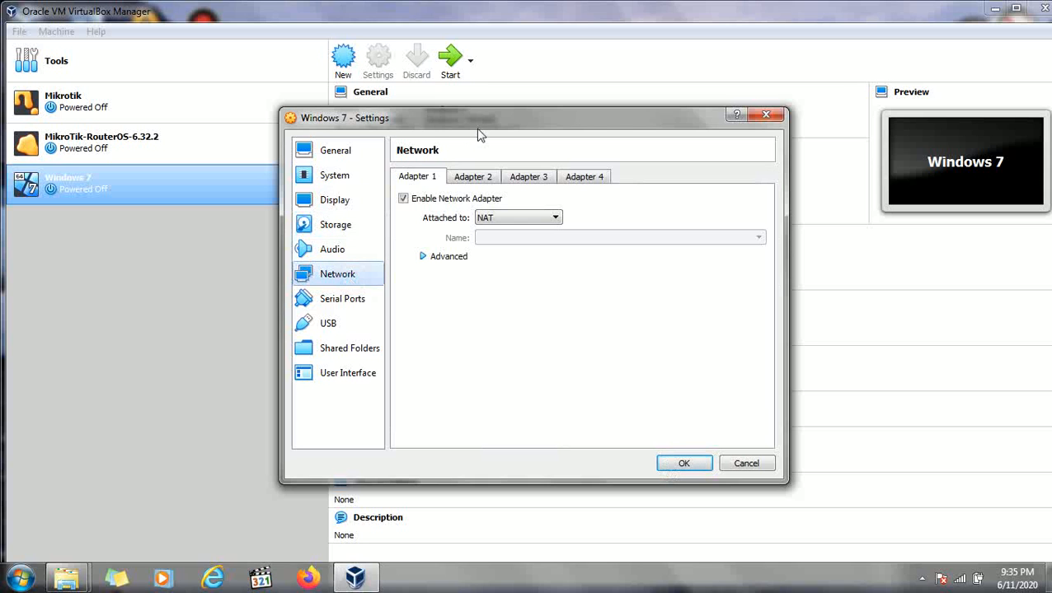
left_click(470, 178)
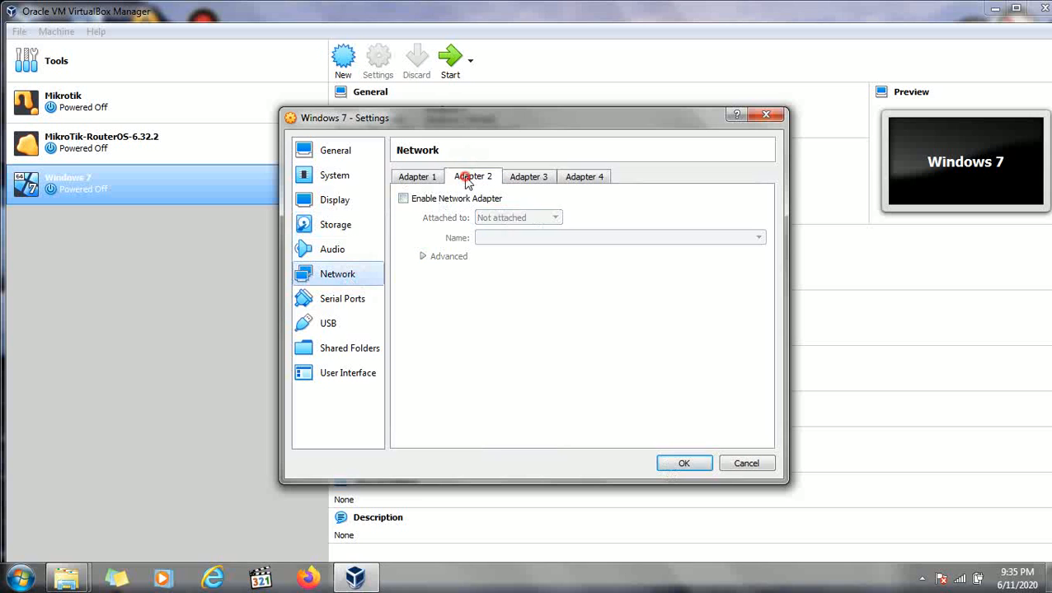
left_click(488, 200)
left_click(518, 217)
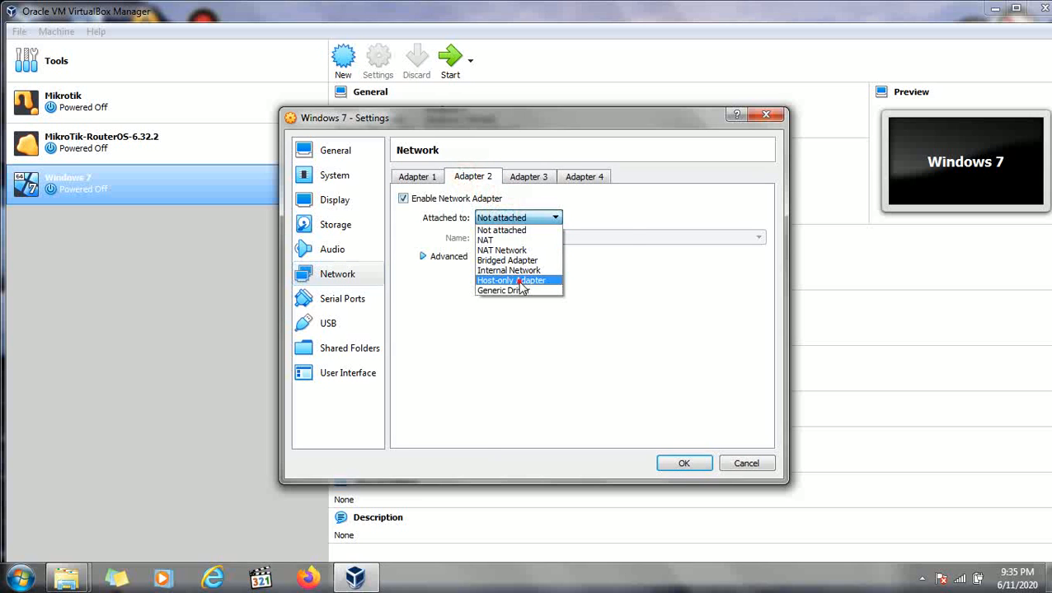
left_click(520, 281)
left_click(536, 241)
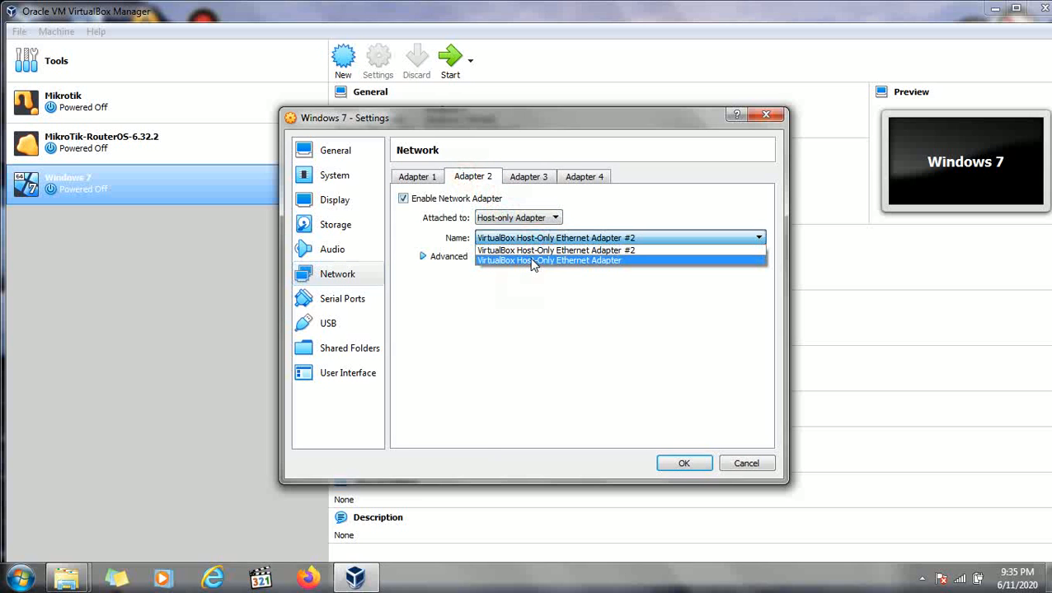
left_click(600, 261)
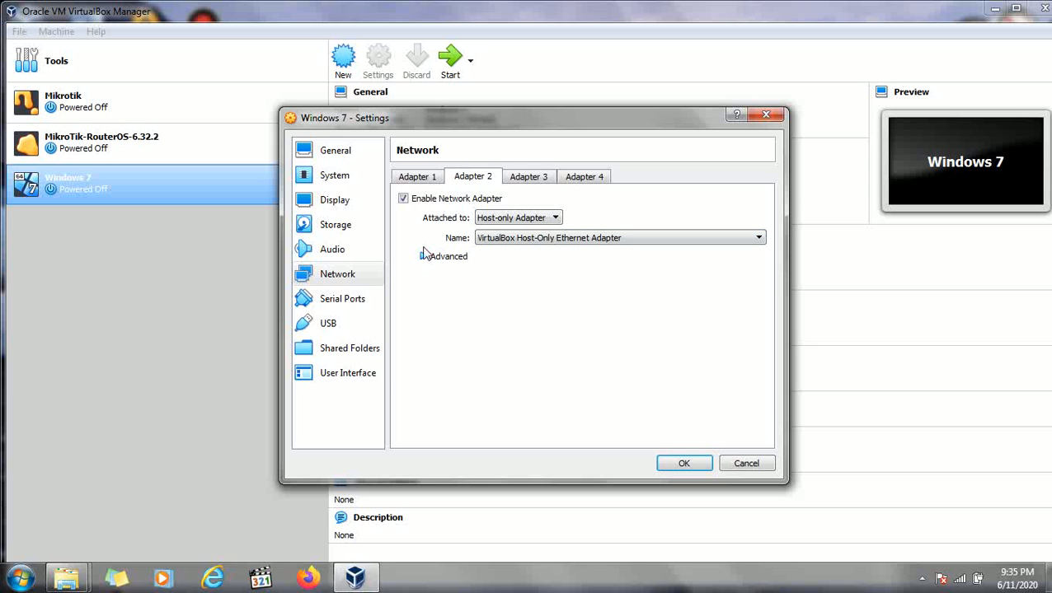
- Expand the advanced network options and set Adapter 2's promiscuous mode to Allow All
left_click(423, 177)
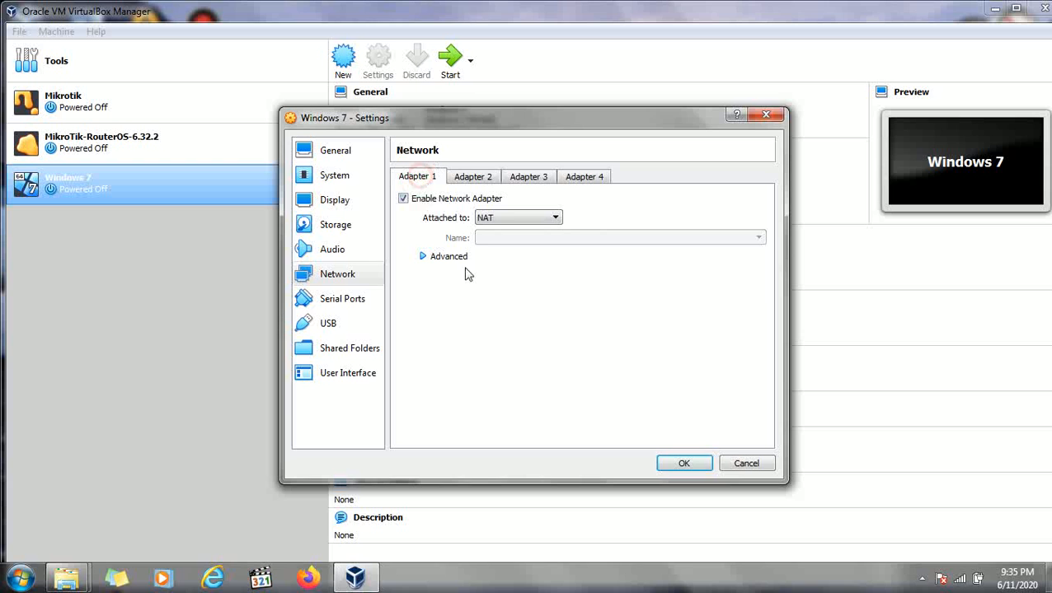
left_click(448, 256)
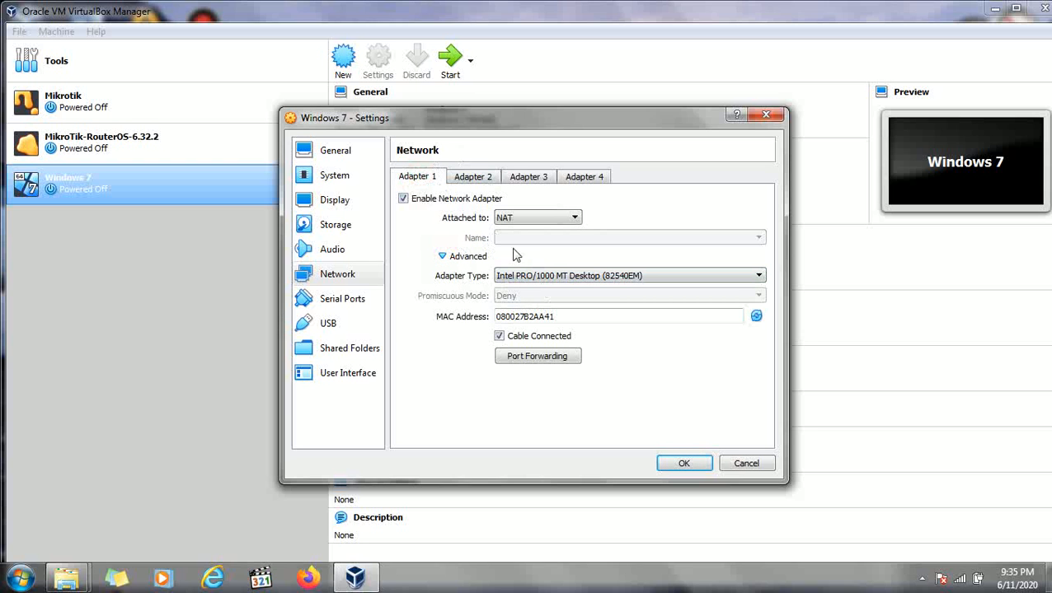
left_click(463, 176)
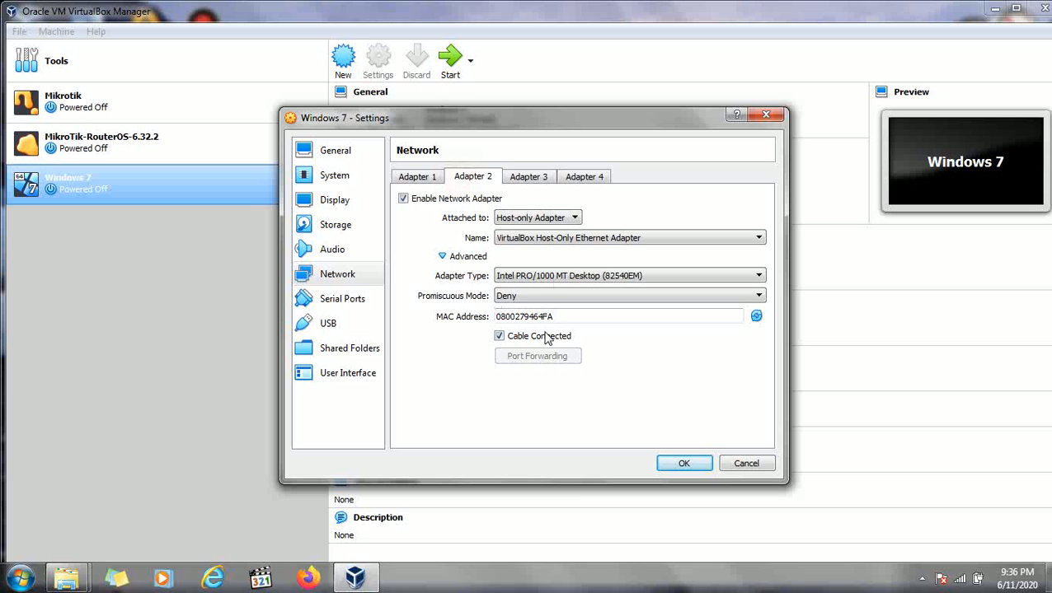
left_click(527, 301)
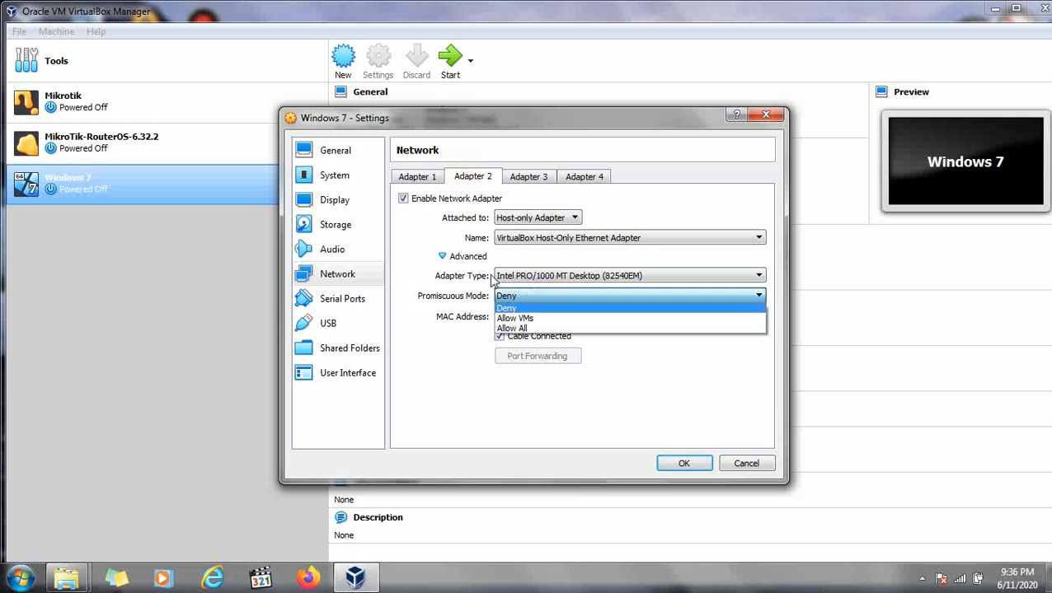
left_click(455, 258)
left_click(453, 257)
left_click(453, 257)
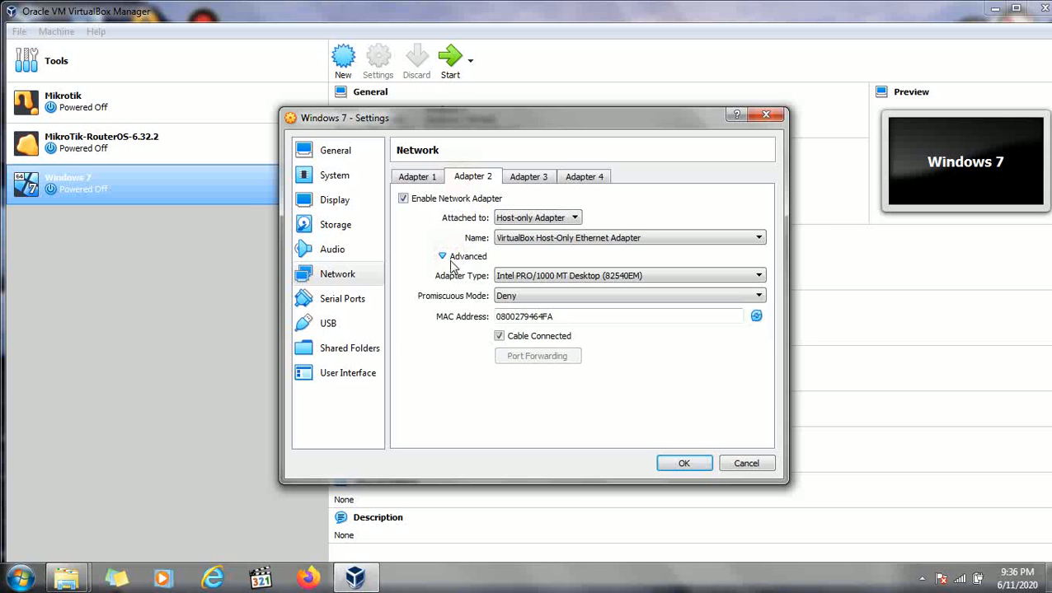
left_click(516, 300)
left_click(507, 328)
left_click(420, 178)
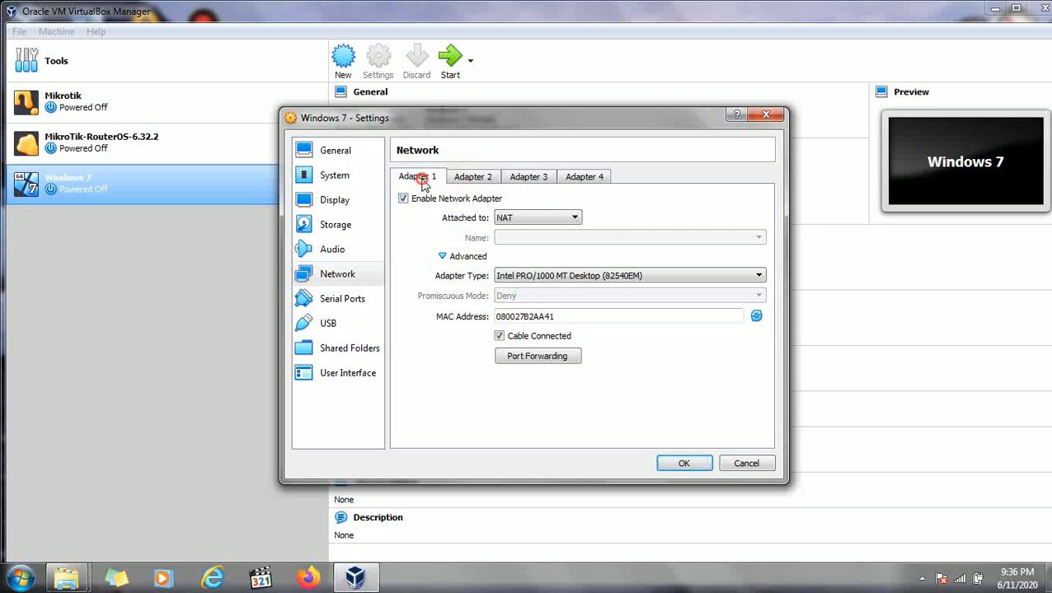
left_click(472, 178)
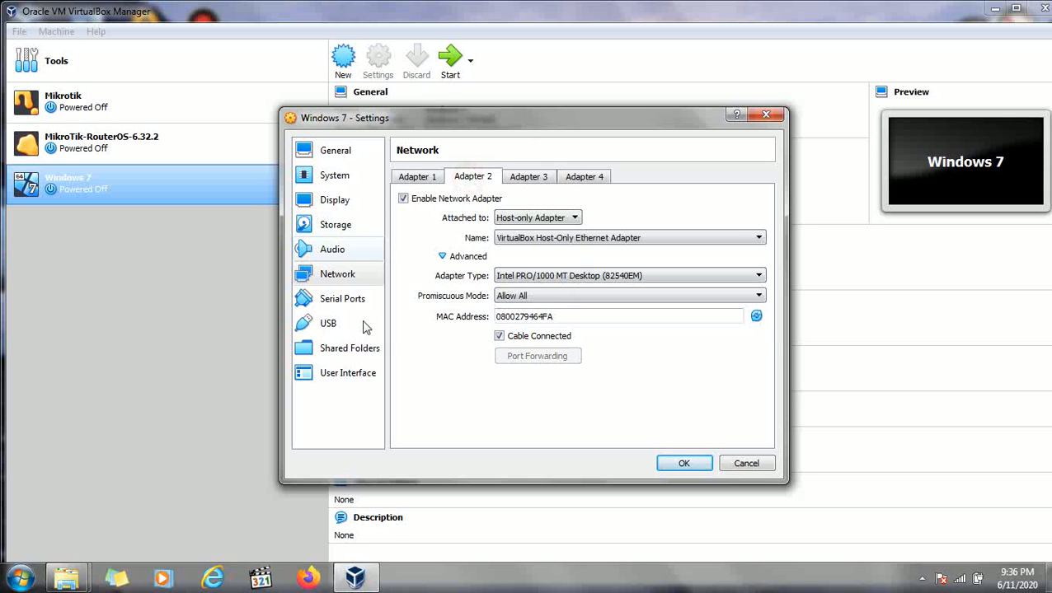
- Review the machine's storage and general settings and save the configuration
left_click(338, 234)
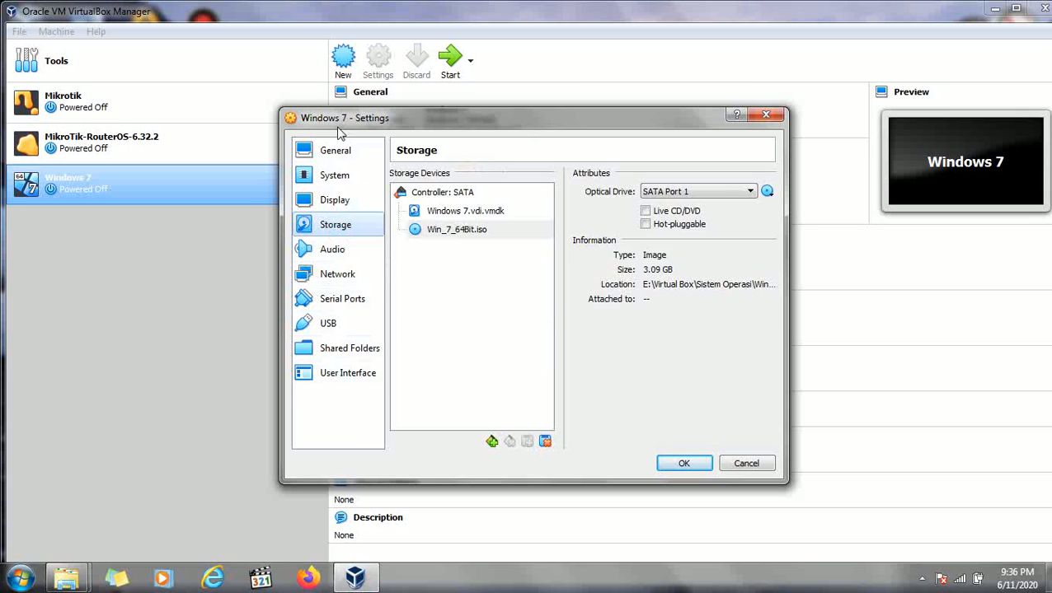
left_click(334, 150)
left_click(676, 464)
- Start the Windows 7 virtual machine and maximize its window
mouse_move(576, 7)
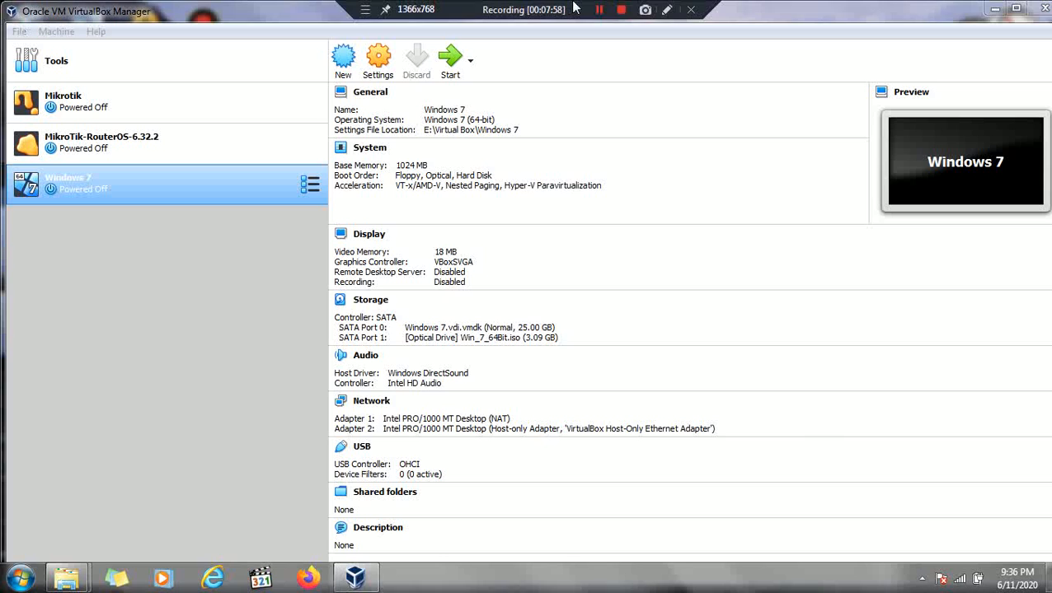
left_click(452, 72)
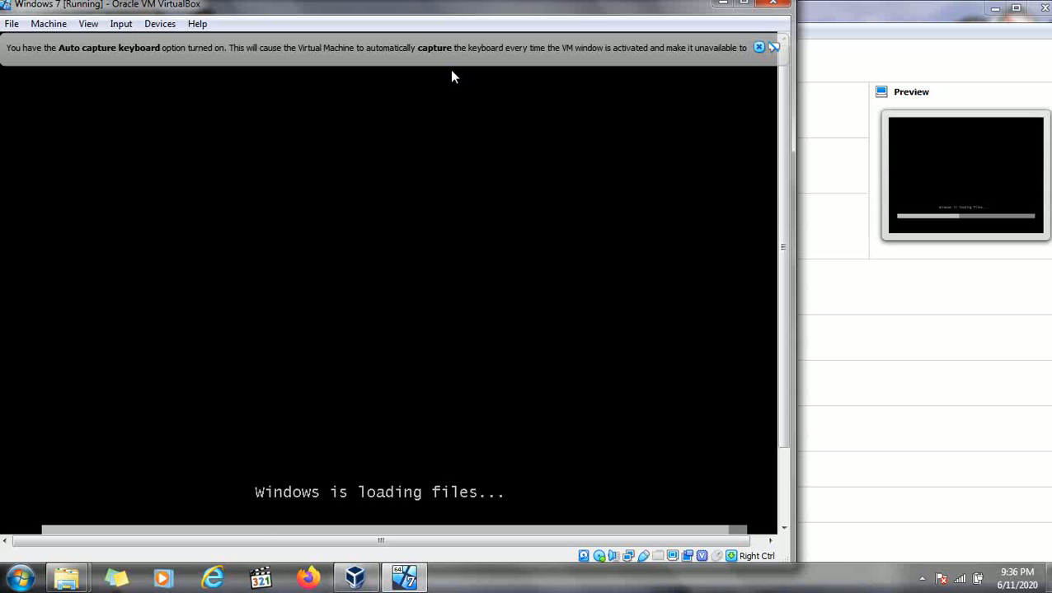
left_click_drag(581, 10, 676, 7)
double_click(676, 7)
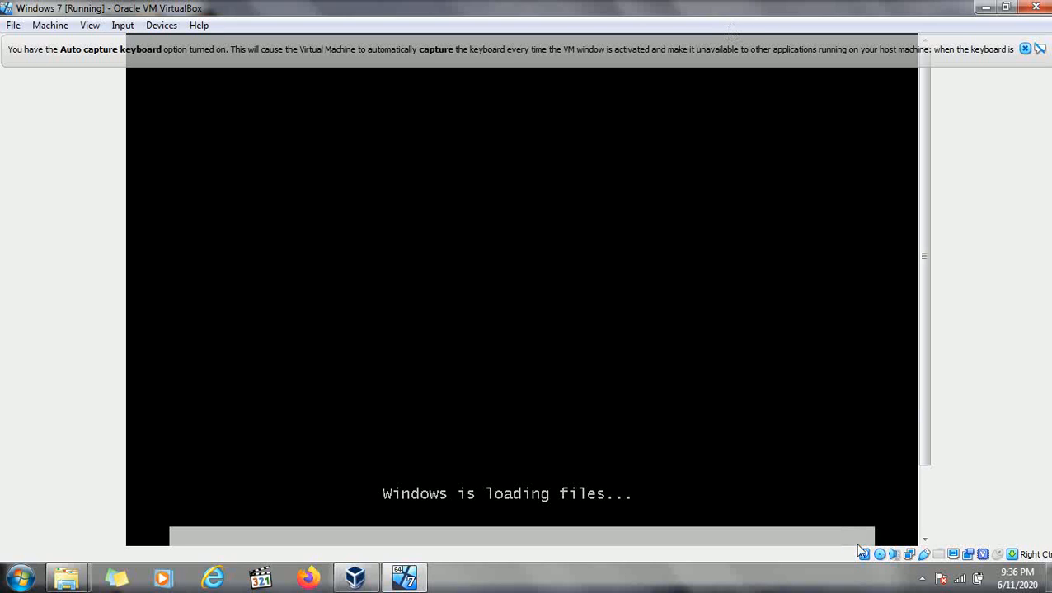
left_click(921, 579)
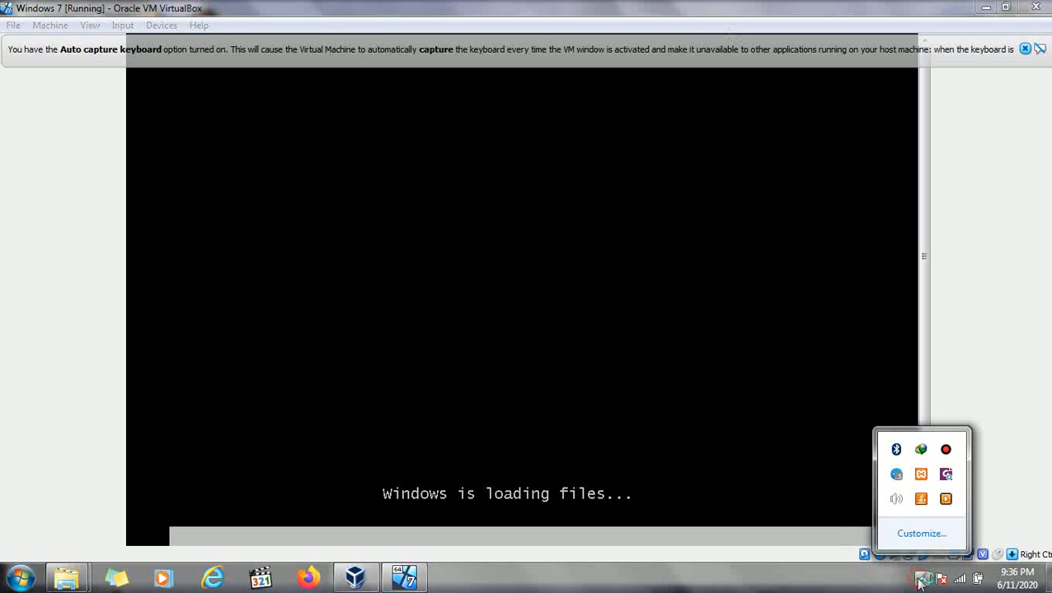
left_click(945, 449)
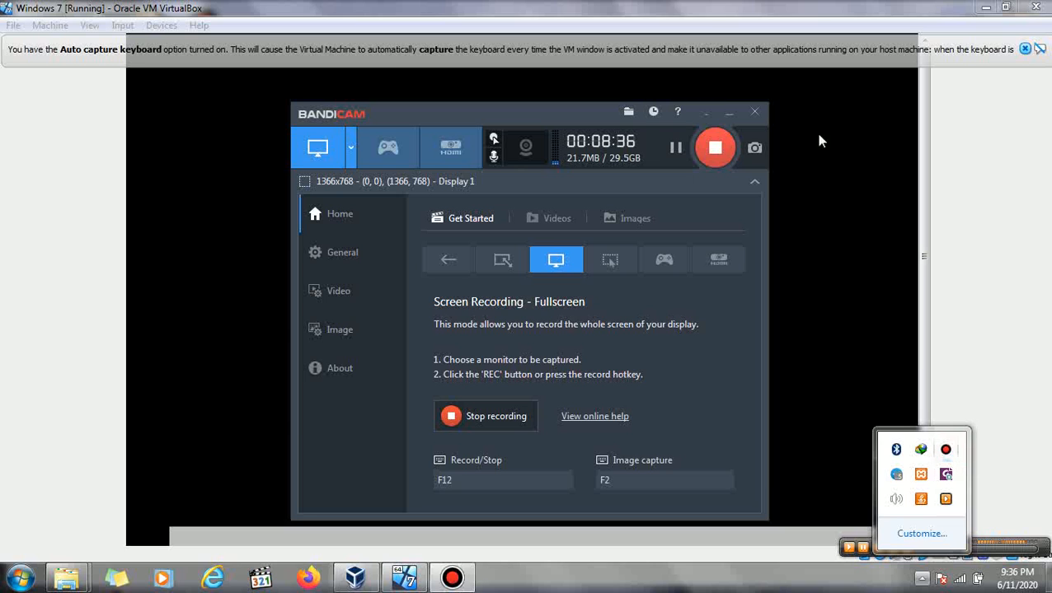
left_click(714, 111)
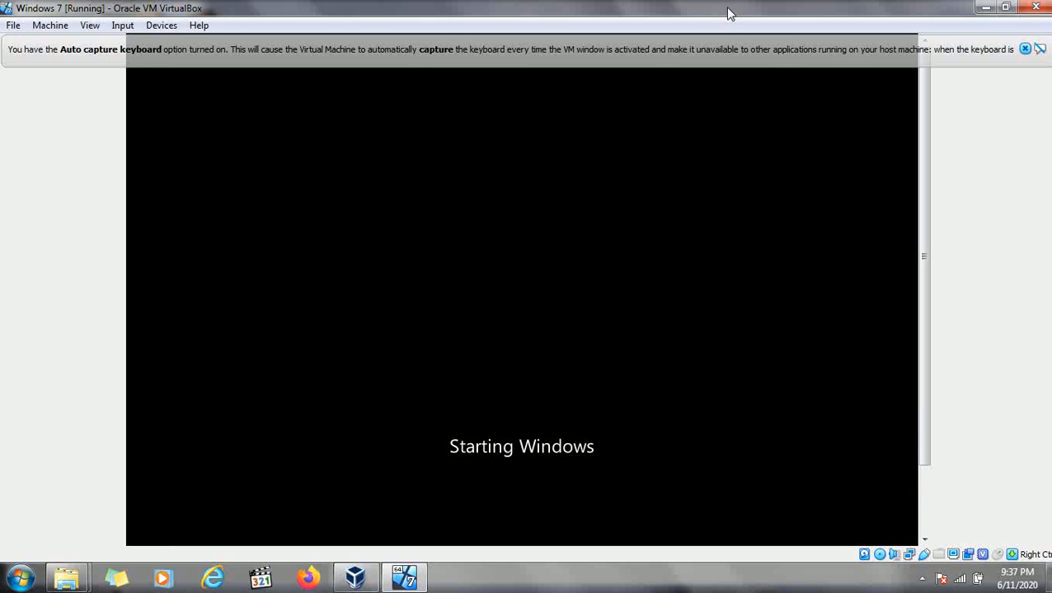
- Accept the English language, English (United States) format and US keyboard in Windows setup and start the installation
left_click(1024, 48)
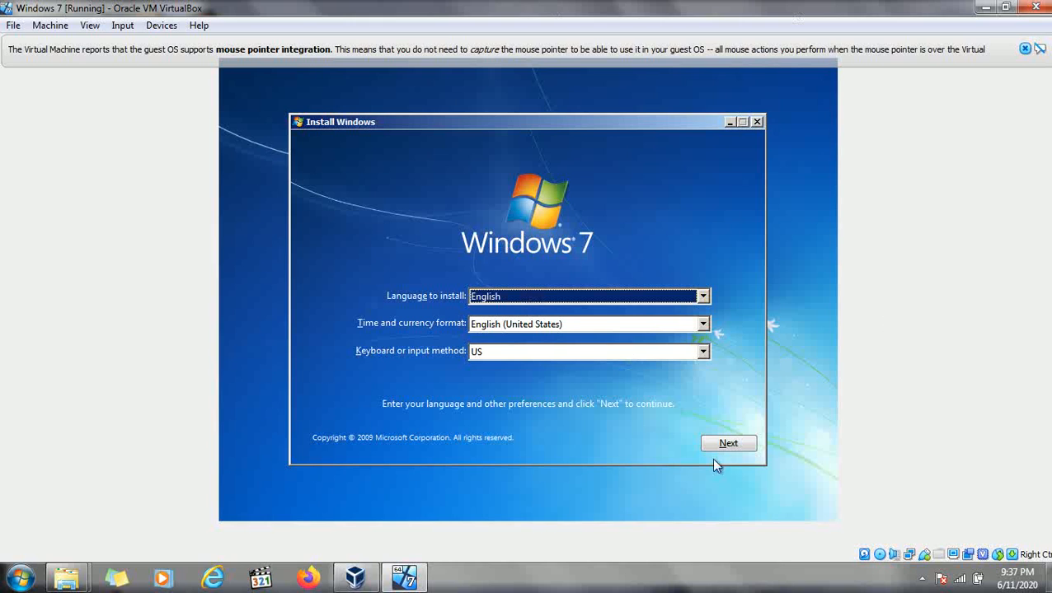
left_click(733, 445)
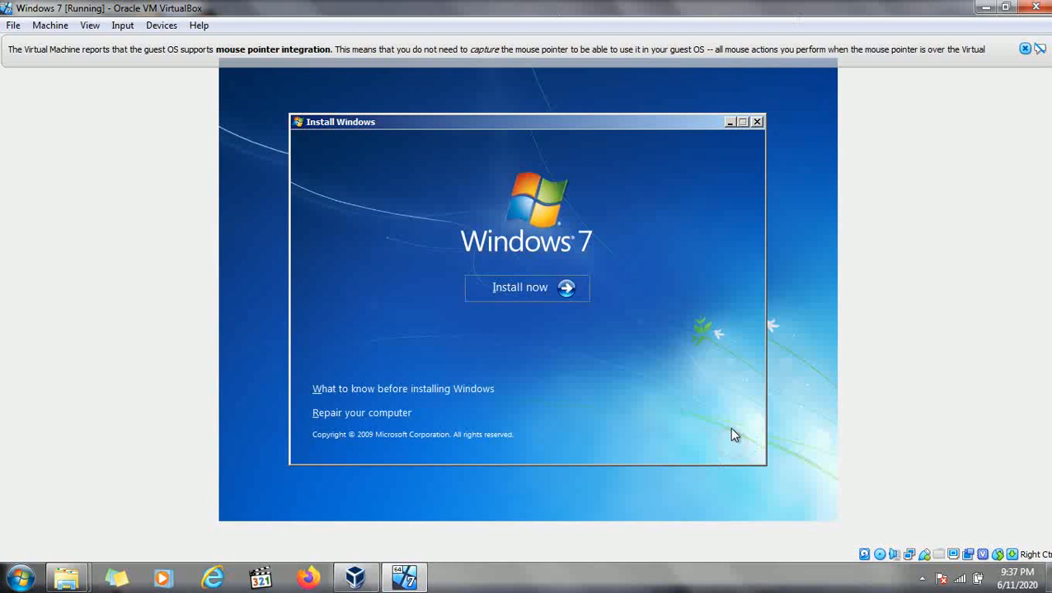
left_click(560, 285)
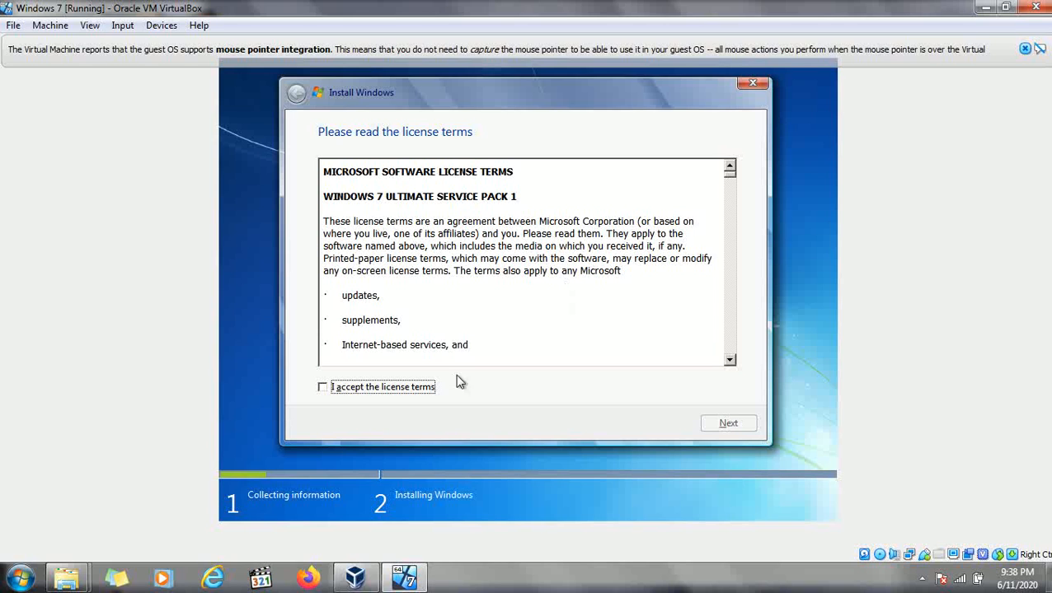
- Accept the Windows 7 license terms and choose the Custom (advanced) installation type
left_click(357, 389)
left_click(715, 426)
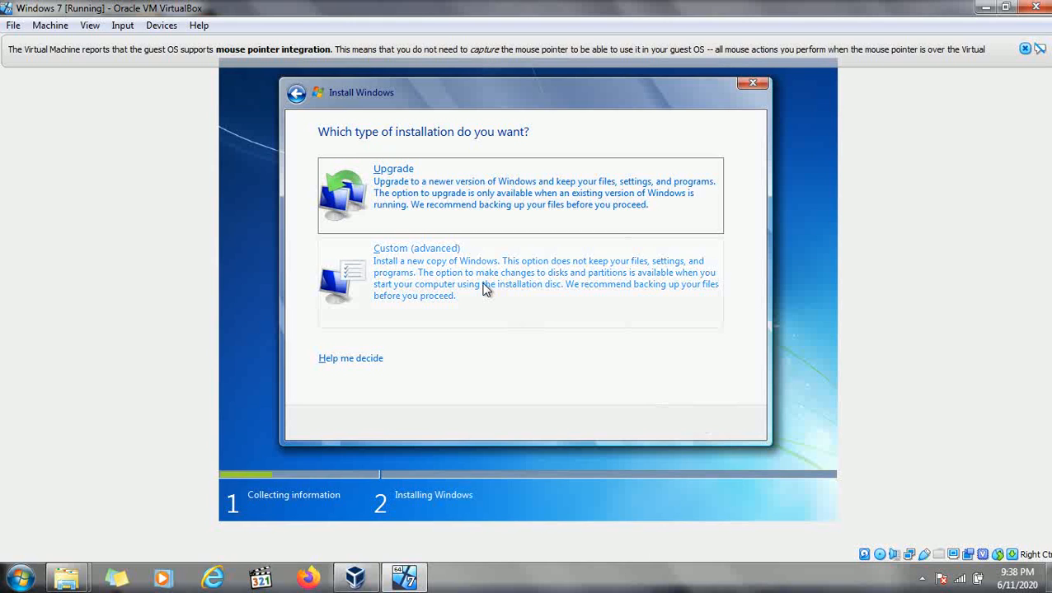
left_click(485, 288)
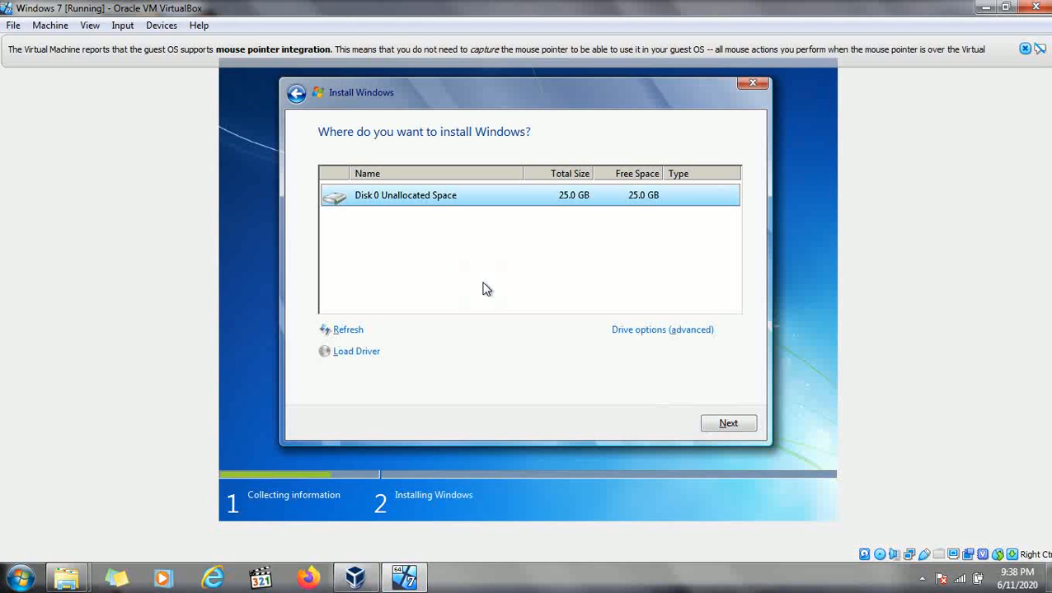
- Start installing Windows on Disk 0 Unallocated Space
left_click(718, 425)
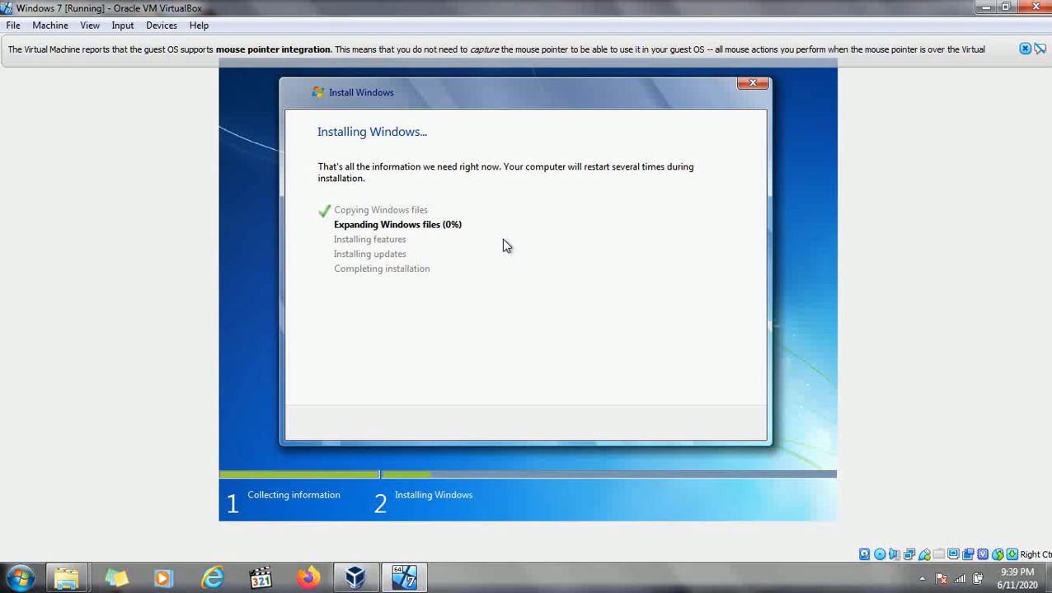
left_click(921, 580)
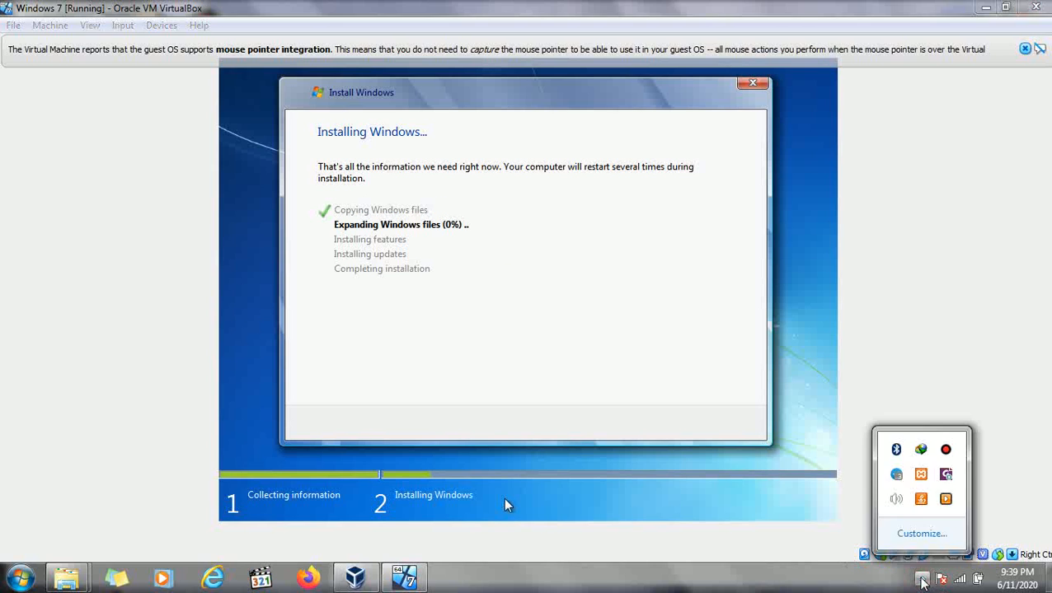
left_click(945, 449)
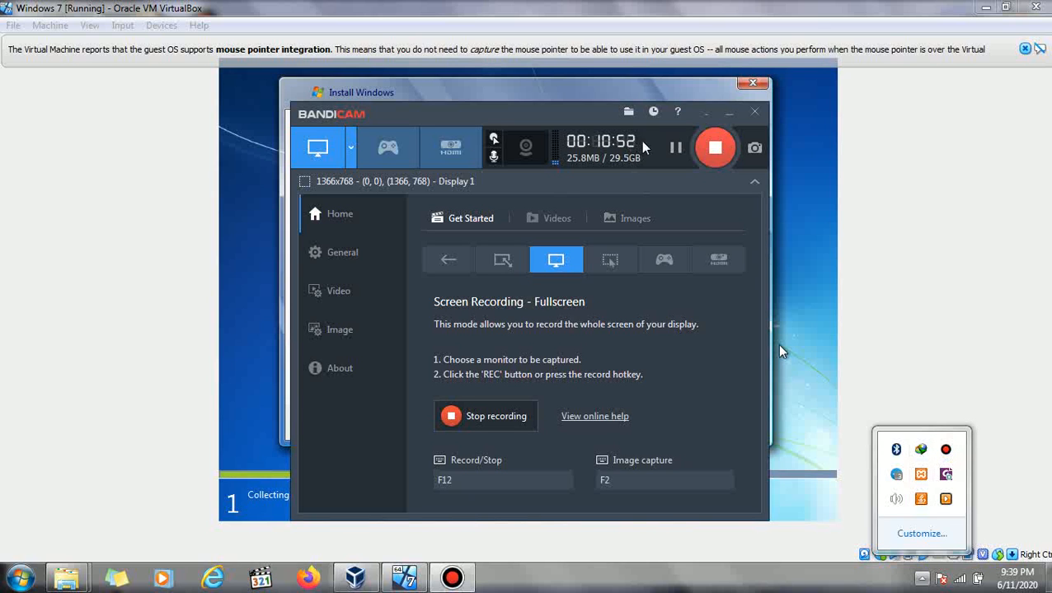
left_click(589, 99)
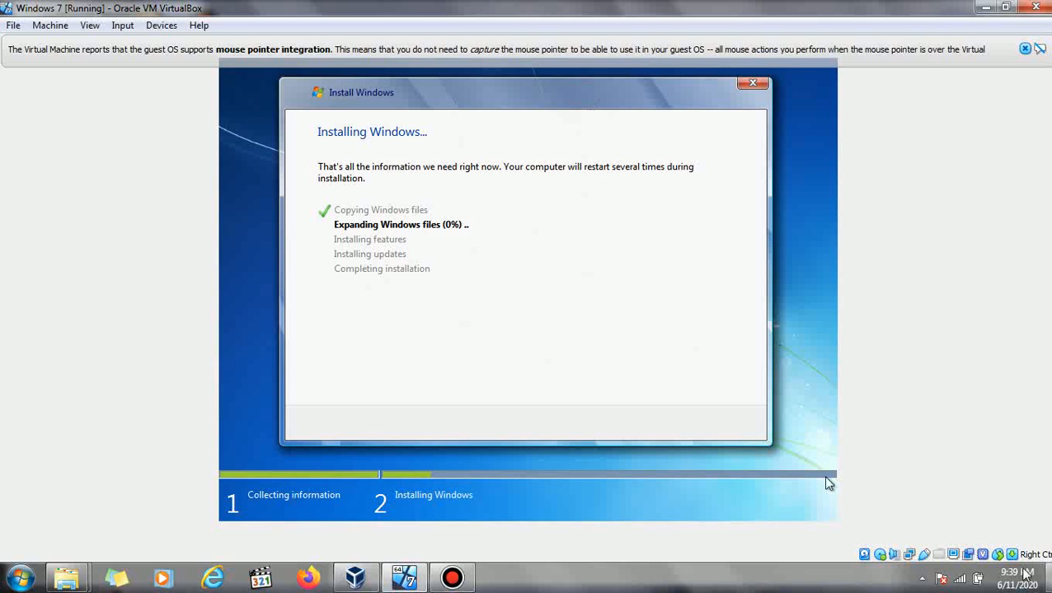
left_click(922, 580)
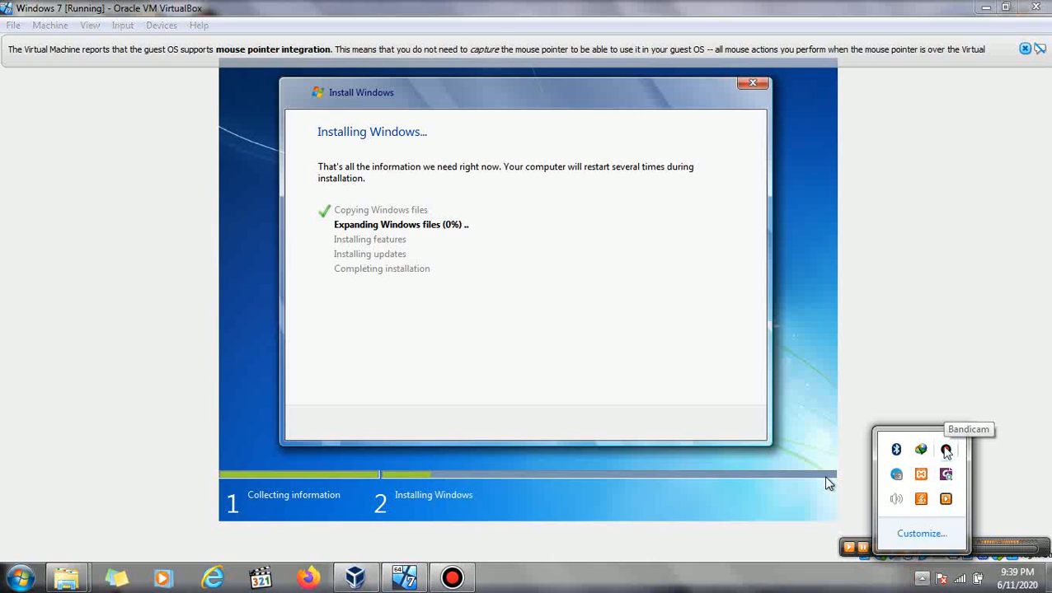
left_click(946, 451)
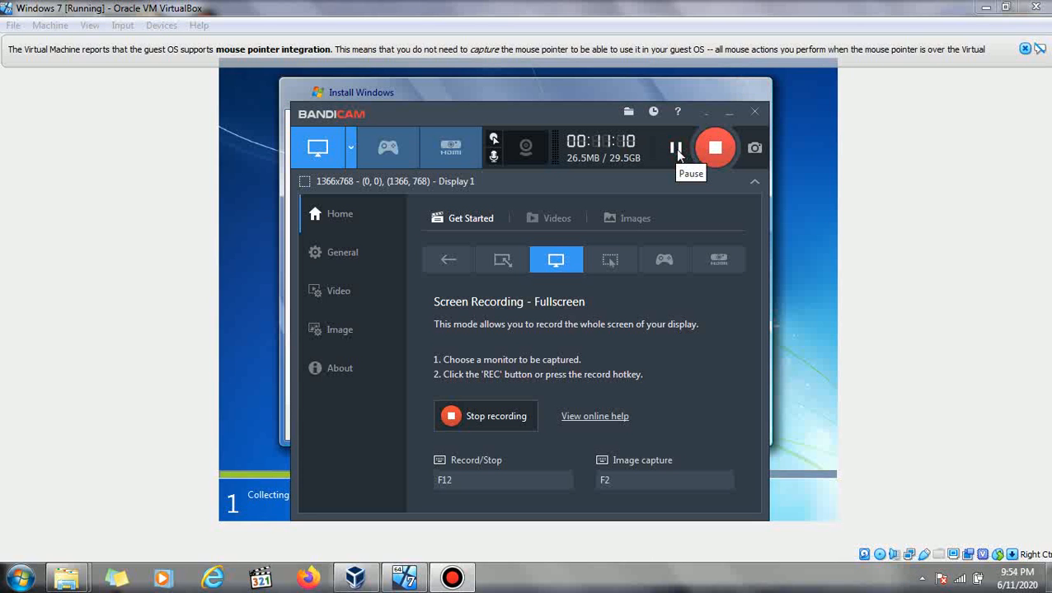
left_click(706, 112)
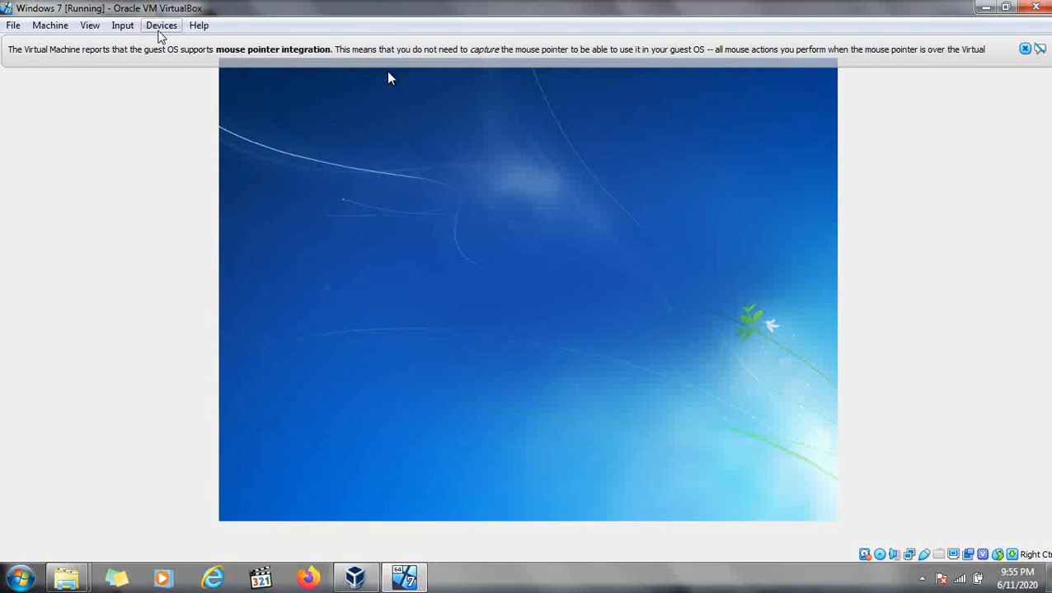
- Eject the Win_7_64Bit.iso image from the machine's virtual optical drive and recheck the drive's disc selection
left_click(160, 30)
mouse_move(176, 46)
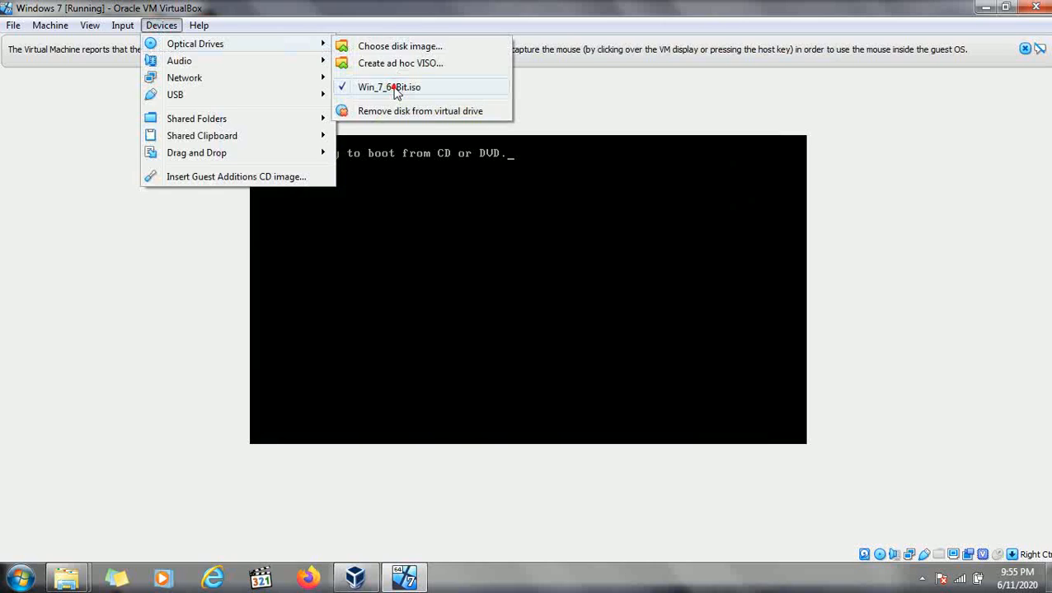
left_click(394, 89)
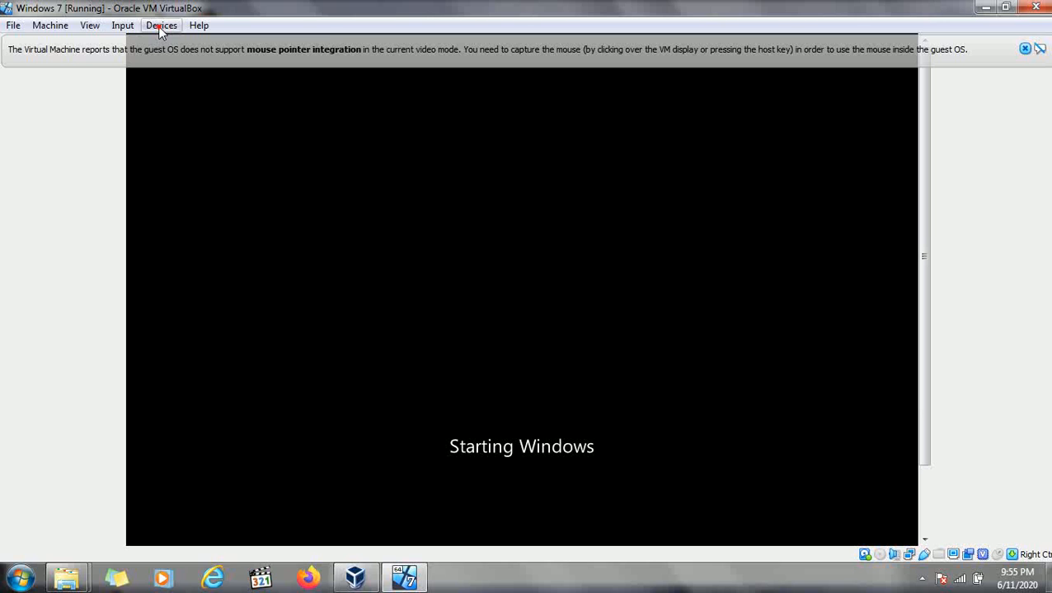
left_click(161, 25)
mouse_move(199, 26)
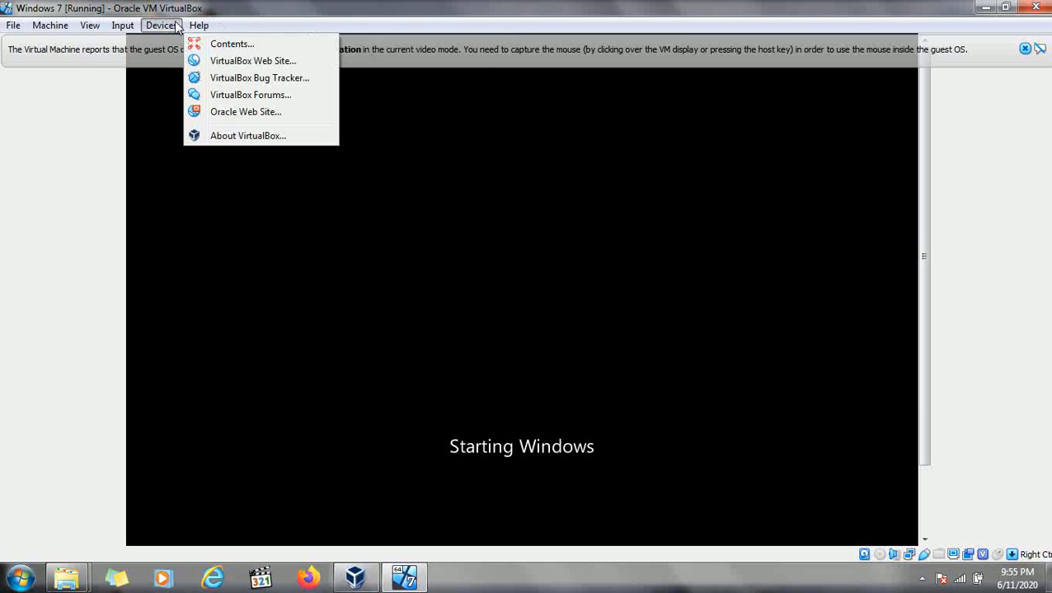
mouse_move(286, 45)
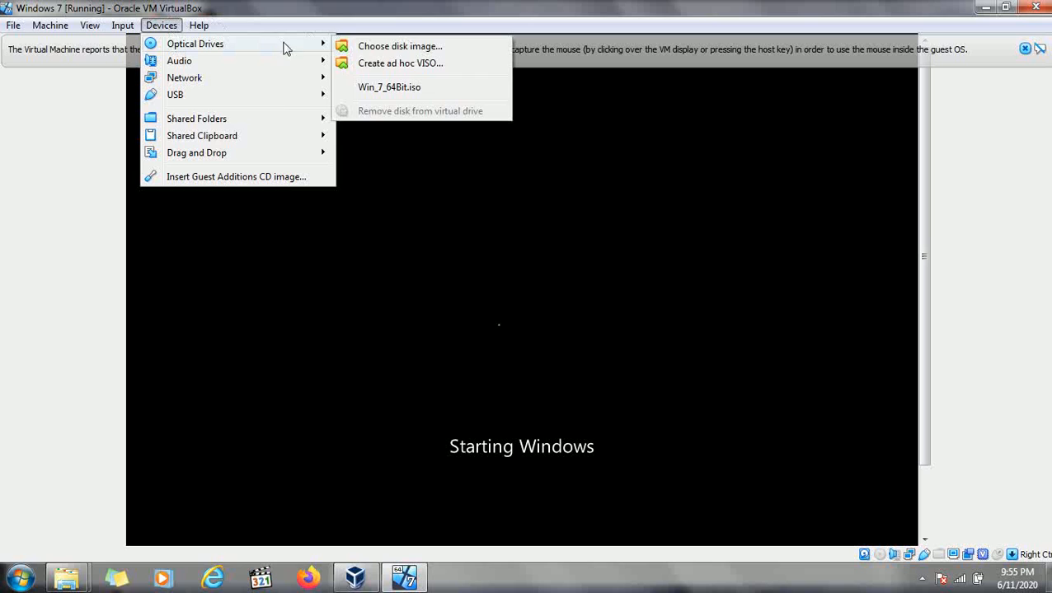
left_click(364, 89)
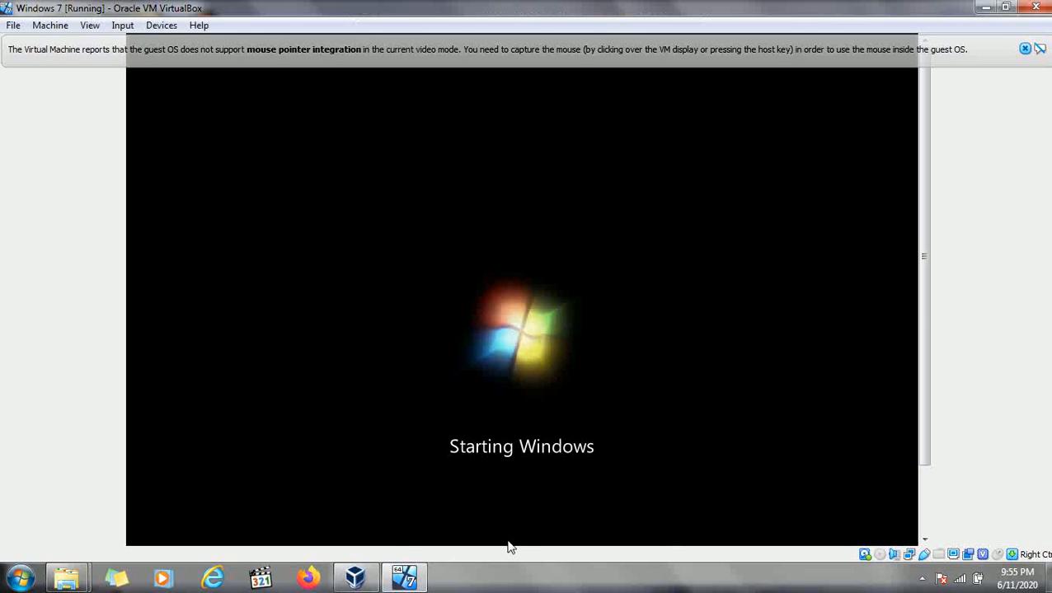
left_click(922, 581)
left_click(945, 499)
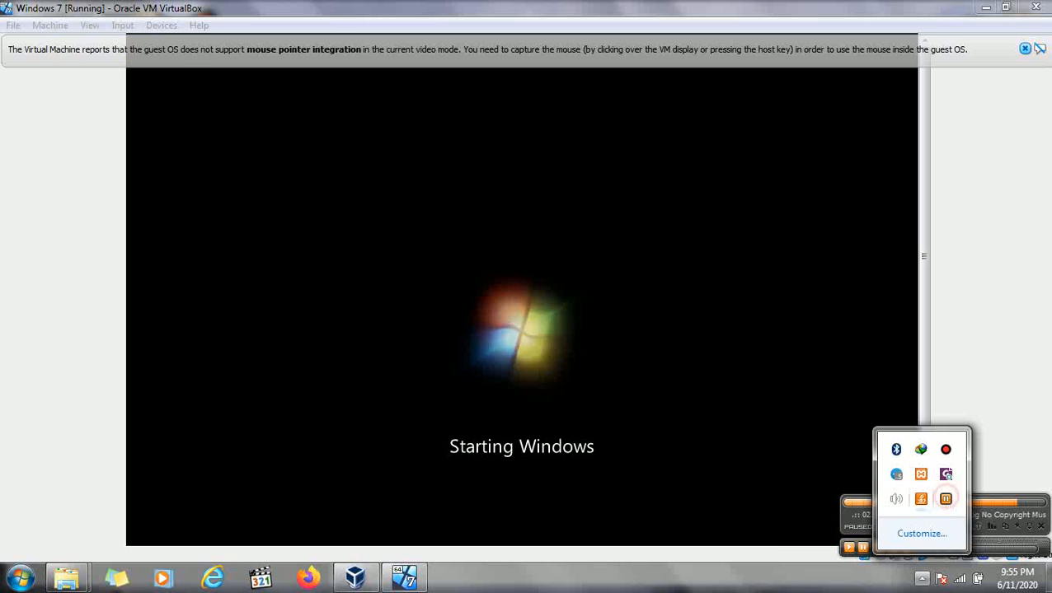
double_click(945, 449)
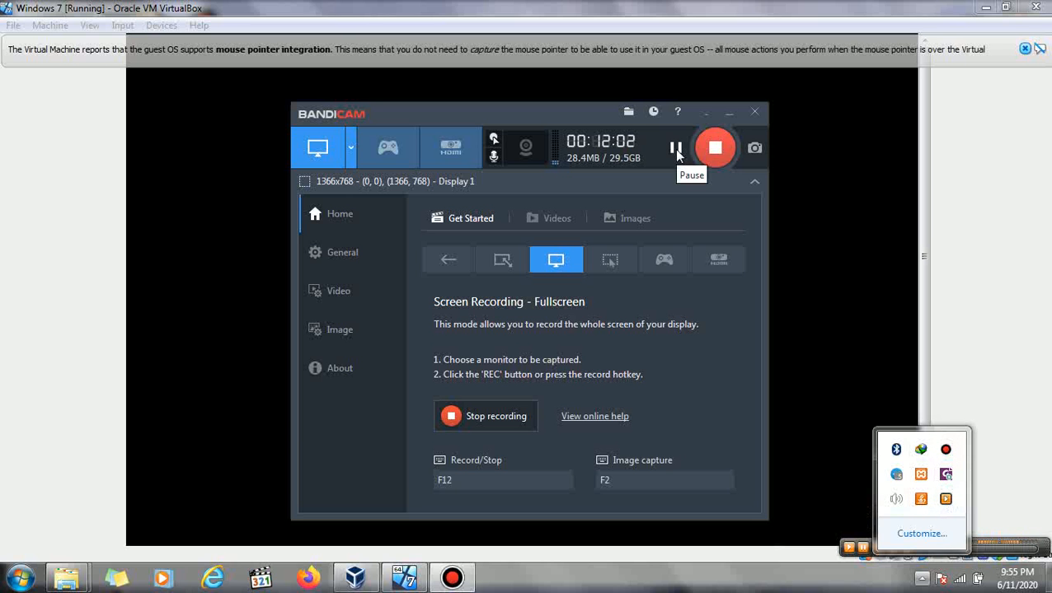
left_click(676, 151)
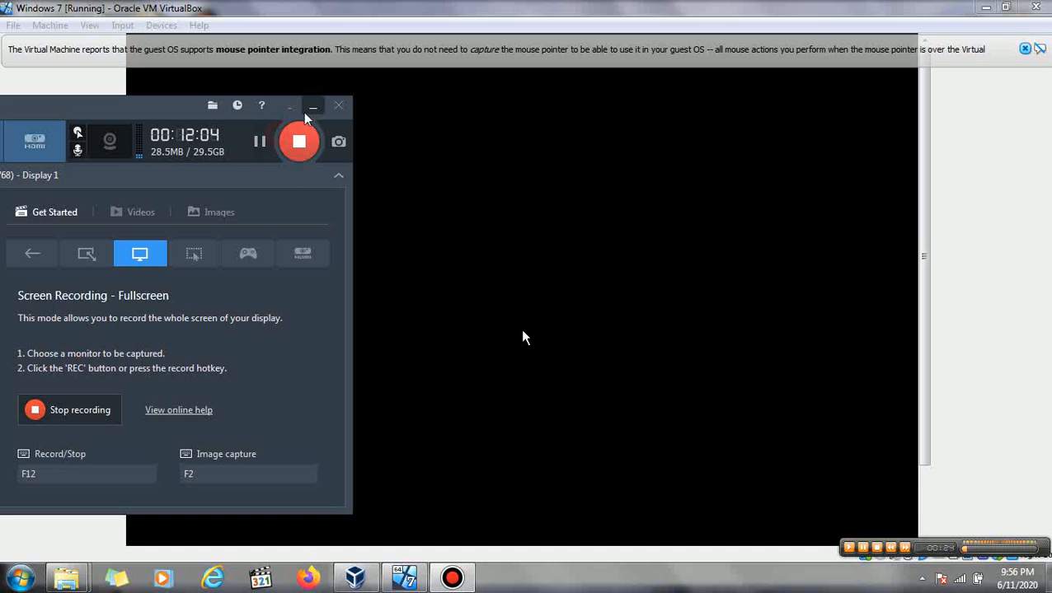
left_click(313, 107)
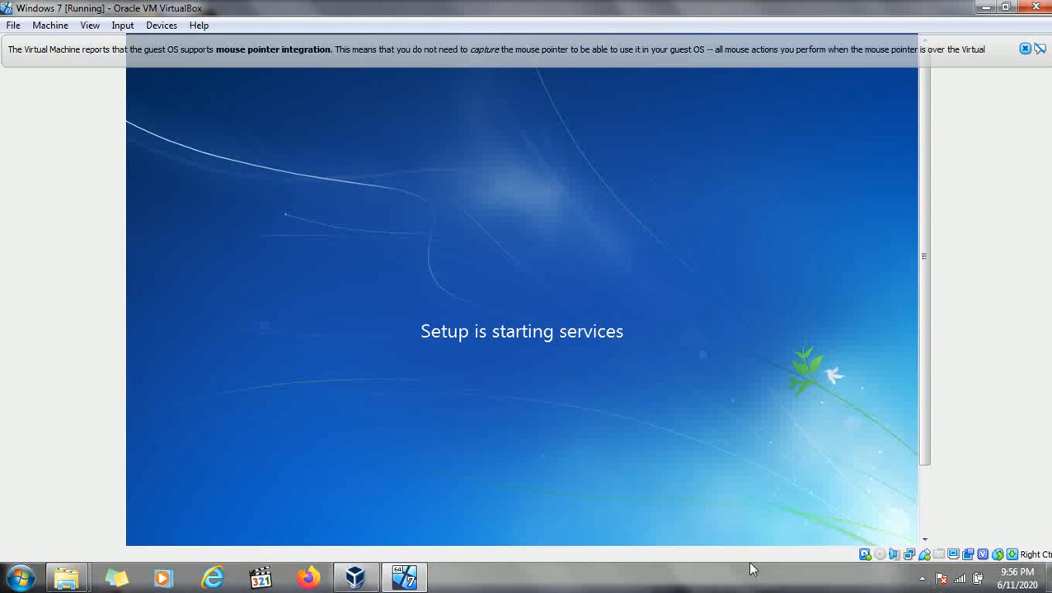
left_click(921, 578)
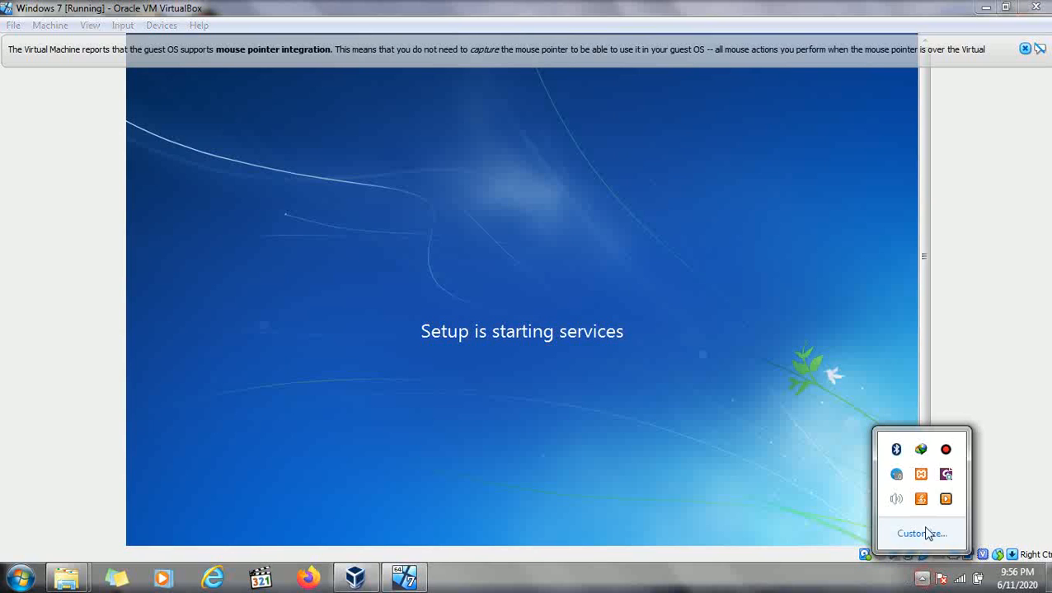
left_click(944, 450)
left_click(387, 144)
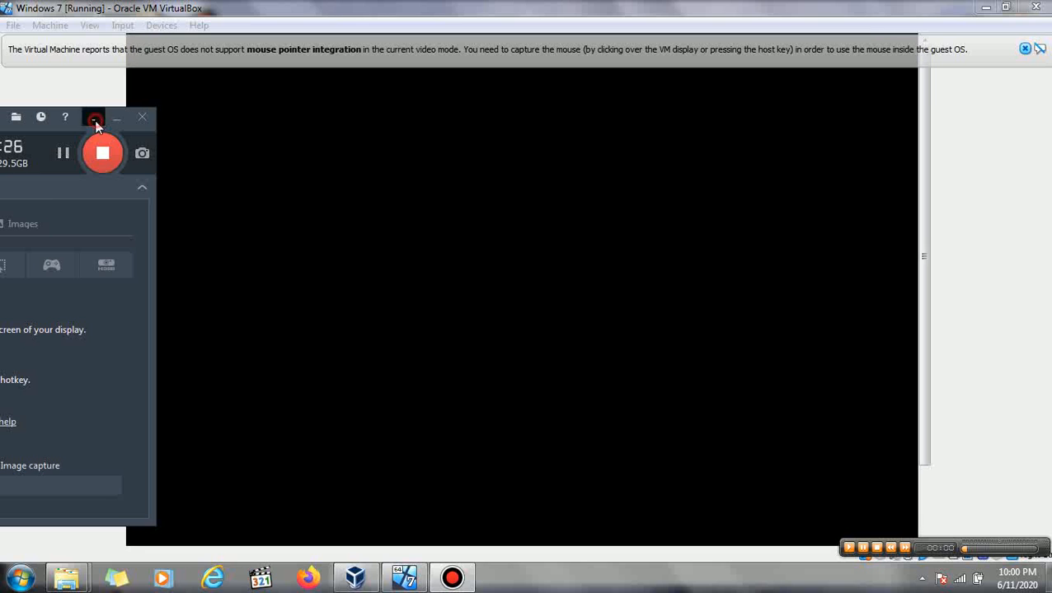
left_click(95, 121)
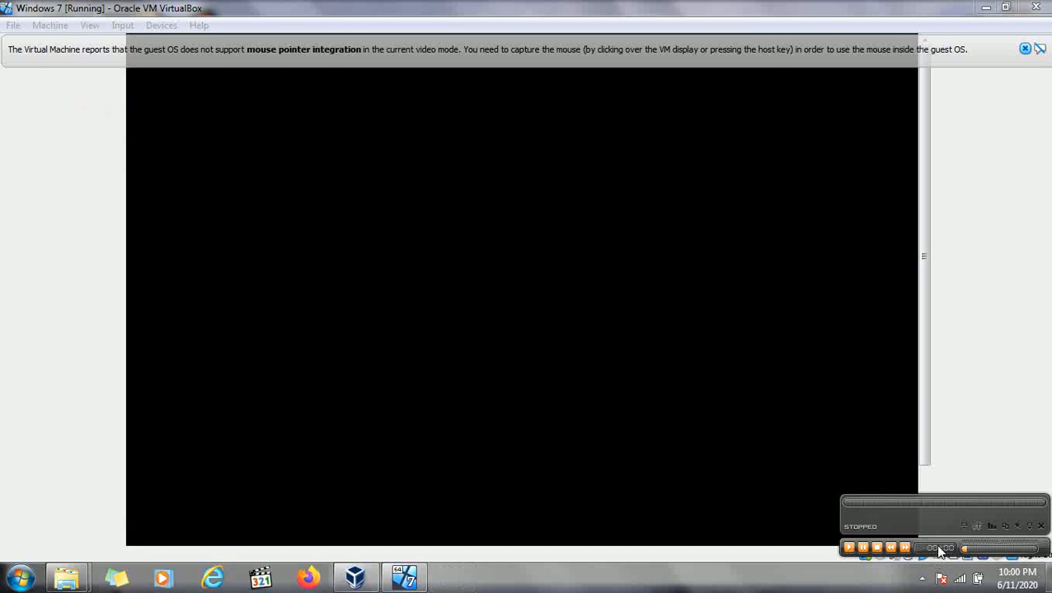
left_click(848, 550)
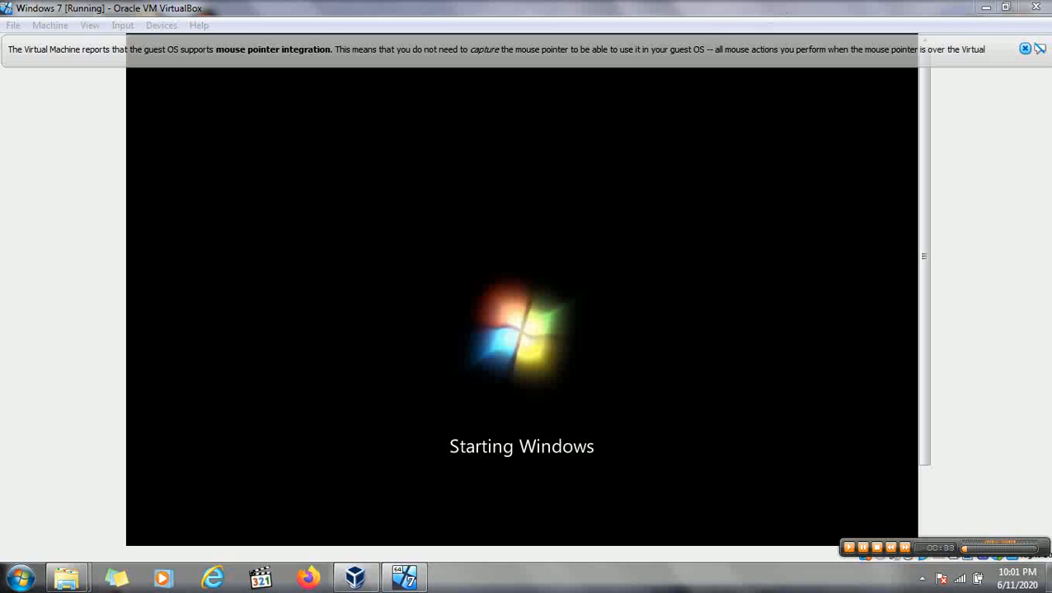
- Set the Windows user name to Jarkom with the computer name Jarkom-PC and continue without an account password
mouse_move(852, 542)
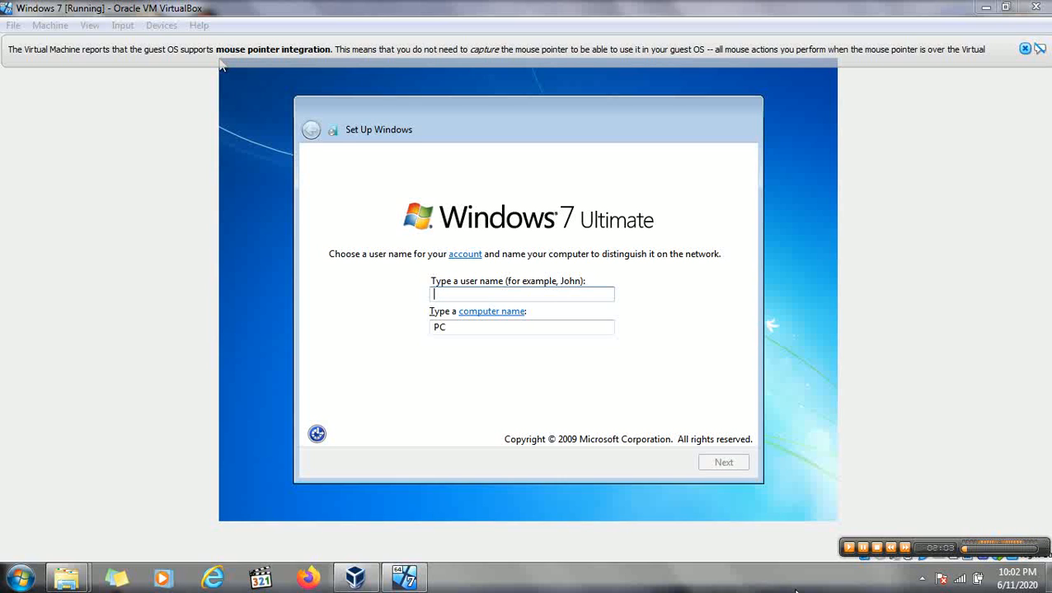
mouse_move(841, 546)
left_click(477, 291)
type("Jarkom")
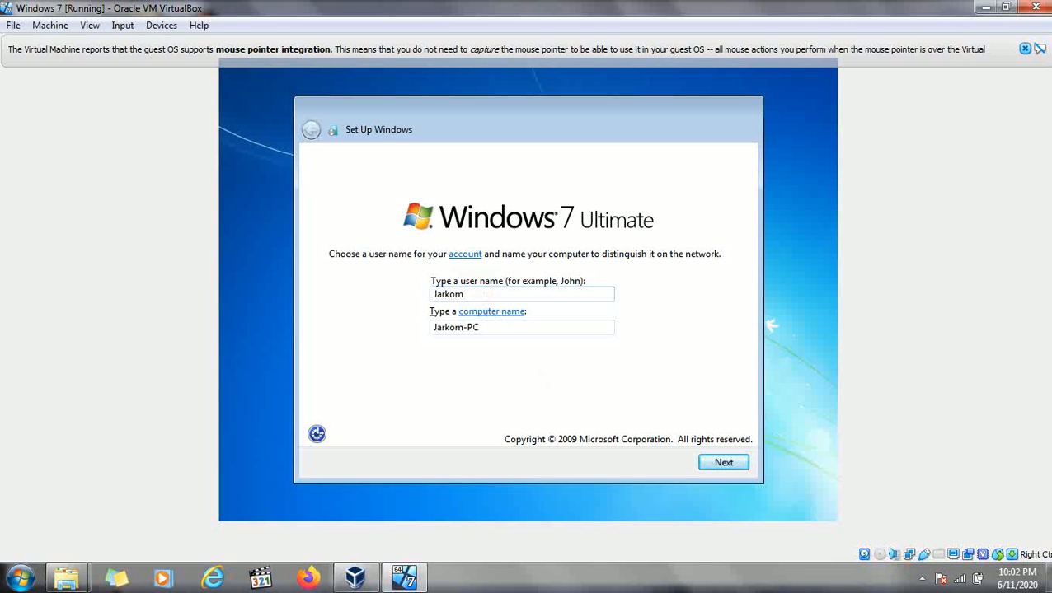
key("Return")
left_click(459, 250)
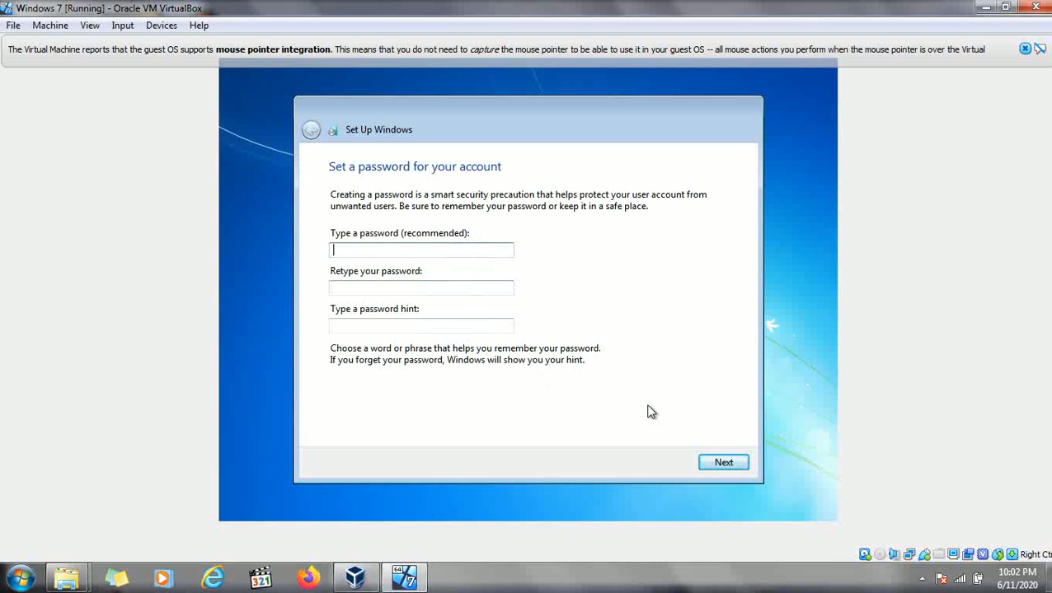
left_click(720, 466)
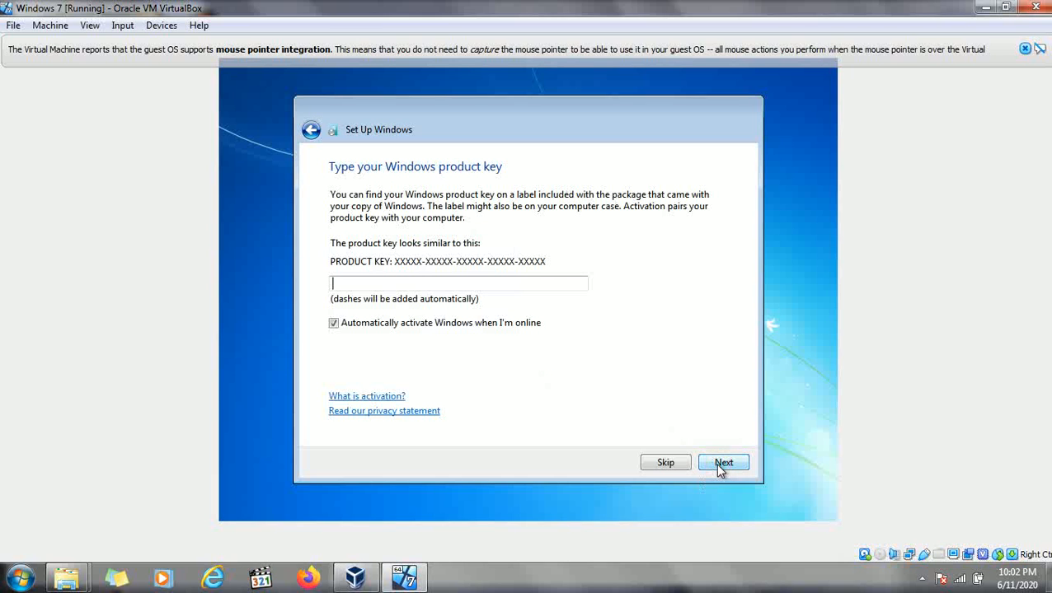
- Skip the Windows product key and choose Ask me later for the automatic protection and update settings
left_click(666, 464)
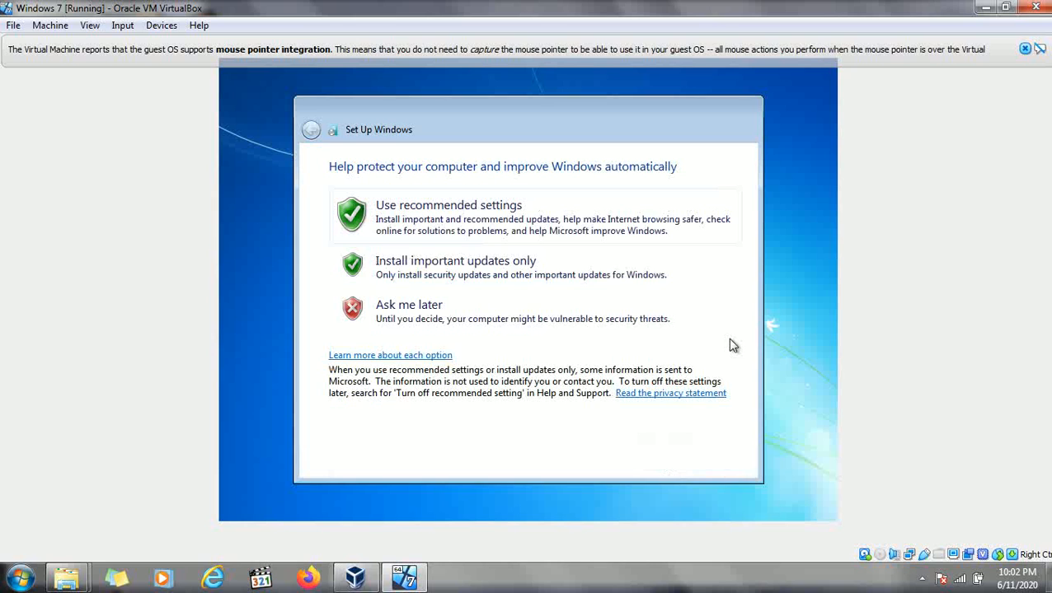
left_click(624, 325)
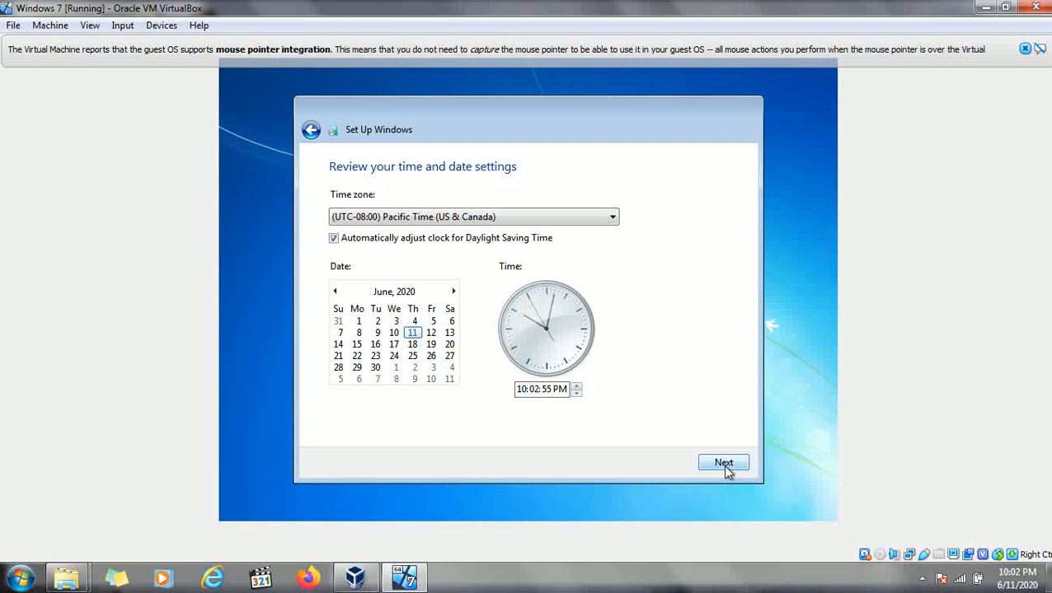
- Set the time zone to (UTC+07:00) Bangkok, Hanoi, Jakarta and choose Public network as the computer's location
left_click(569, 223)
scroll(579, 368, "down", 5)
scroll(566, 370, "down", 12)
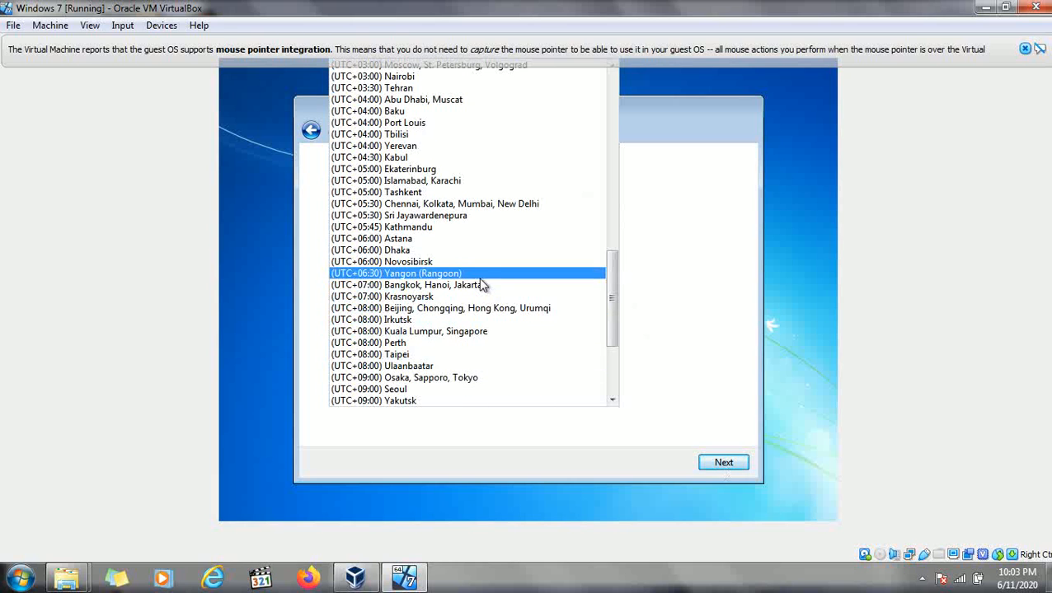
left_click(481, 289)
left_click(722, 463)
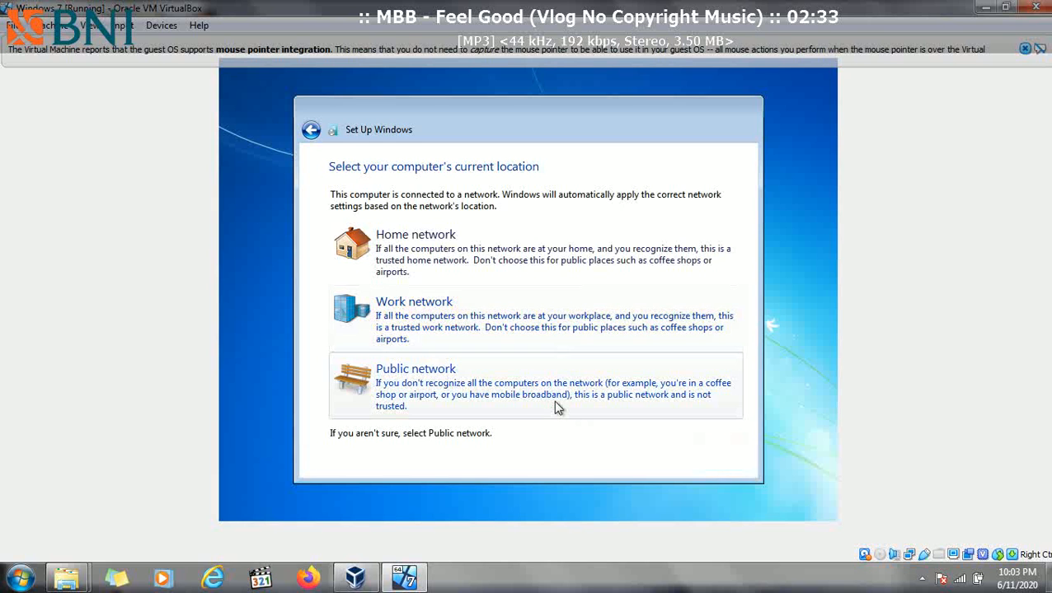
left_click(554, 404)
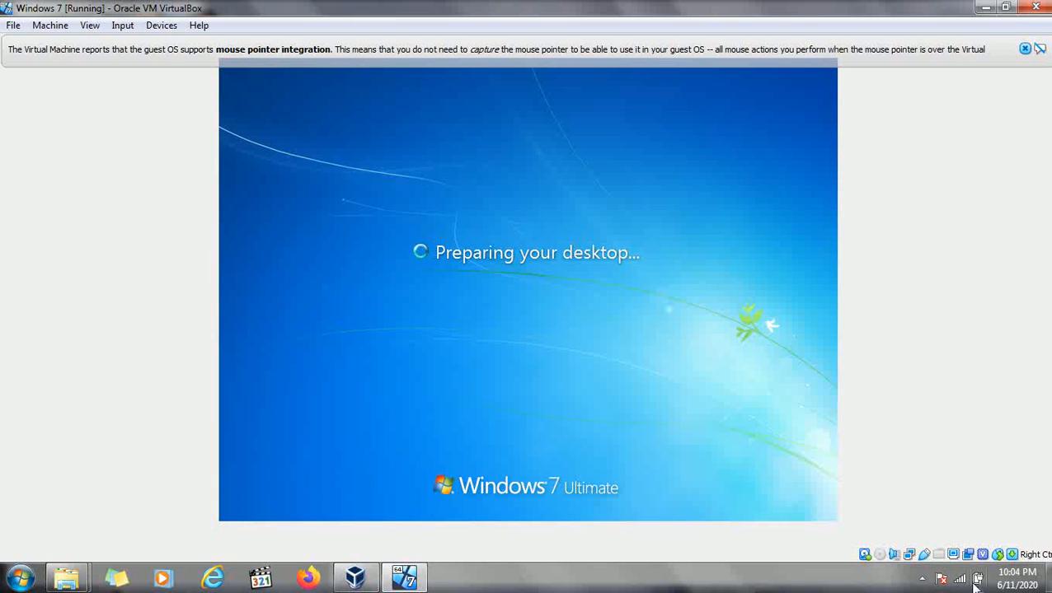
left_click(922, 580)
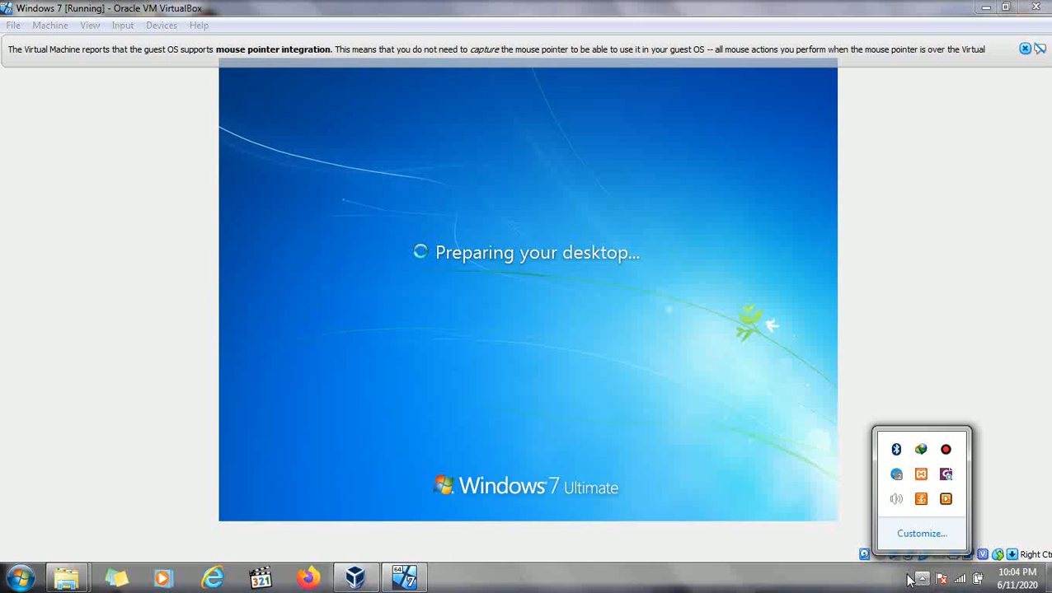
left_click(907, 575)
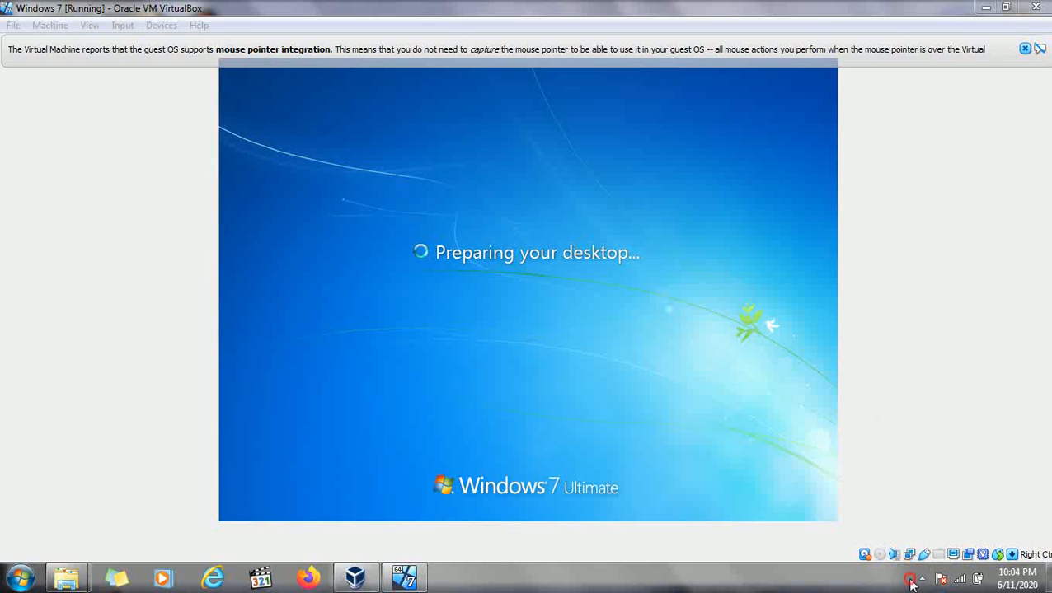
left_click(921, 579)
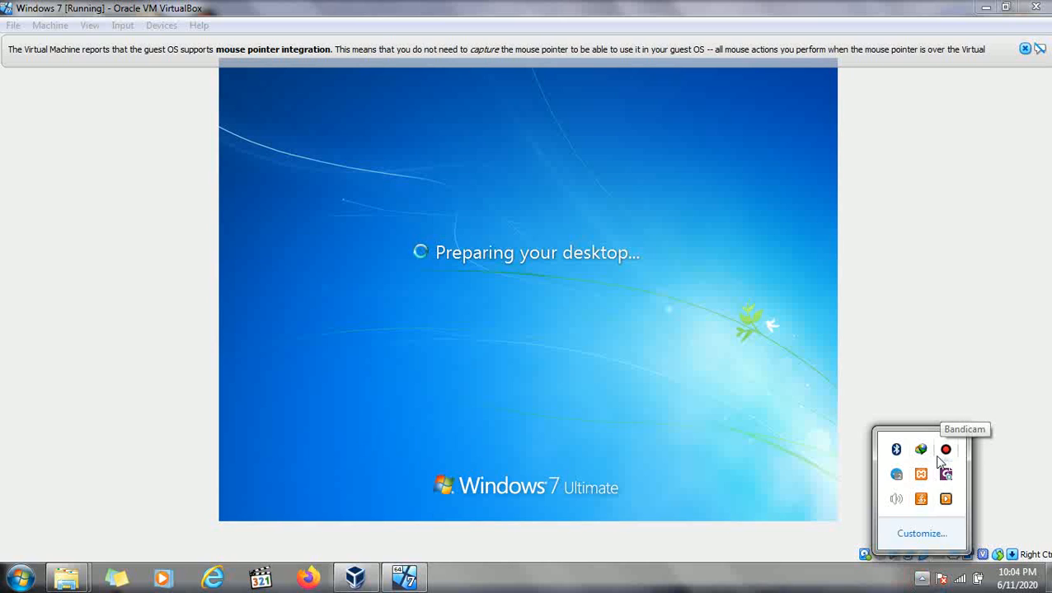
left_click(945, 452)
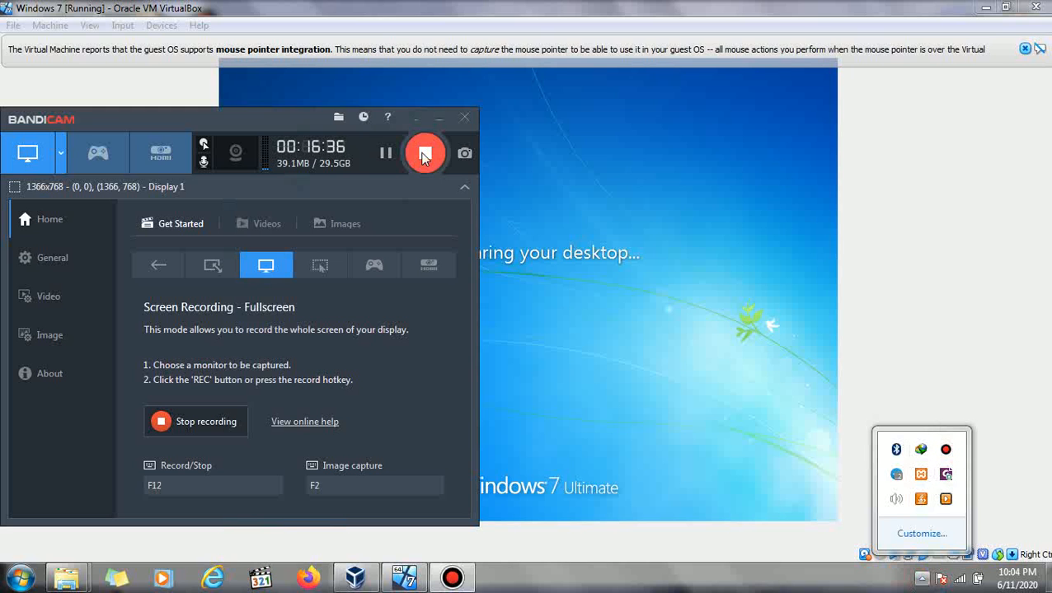